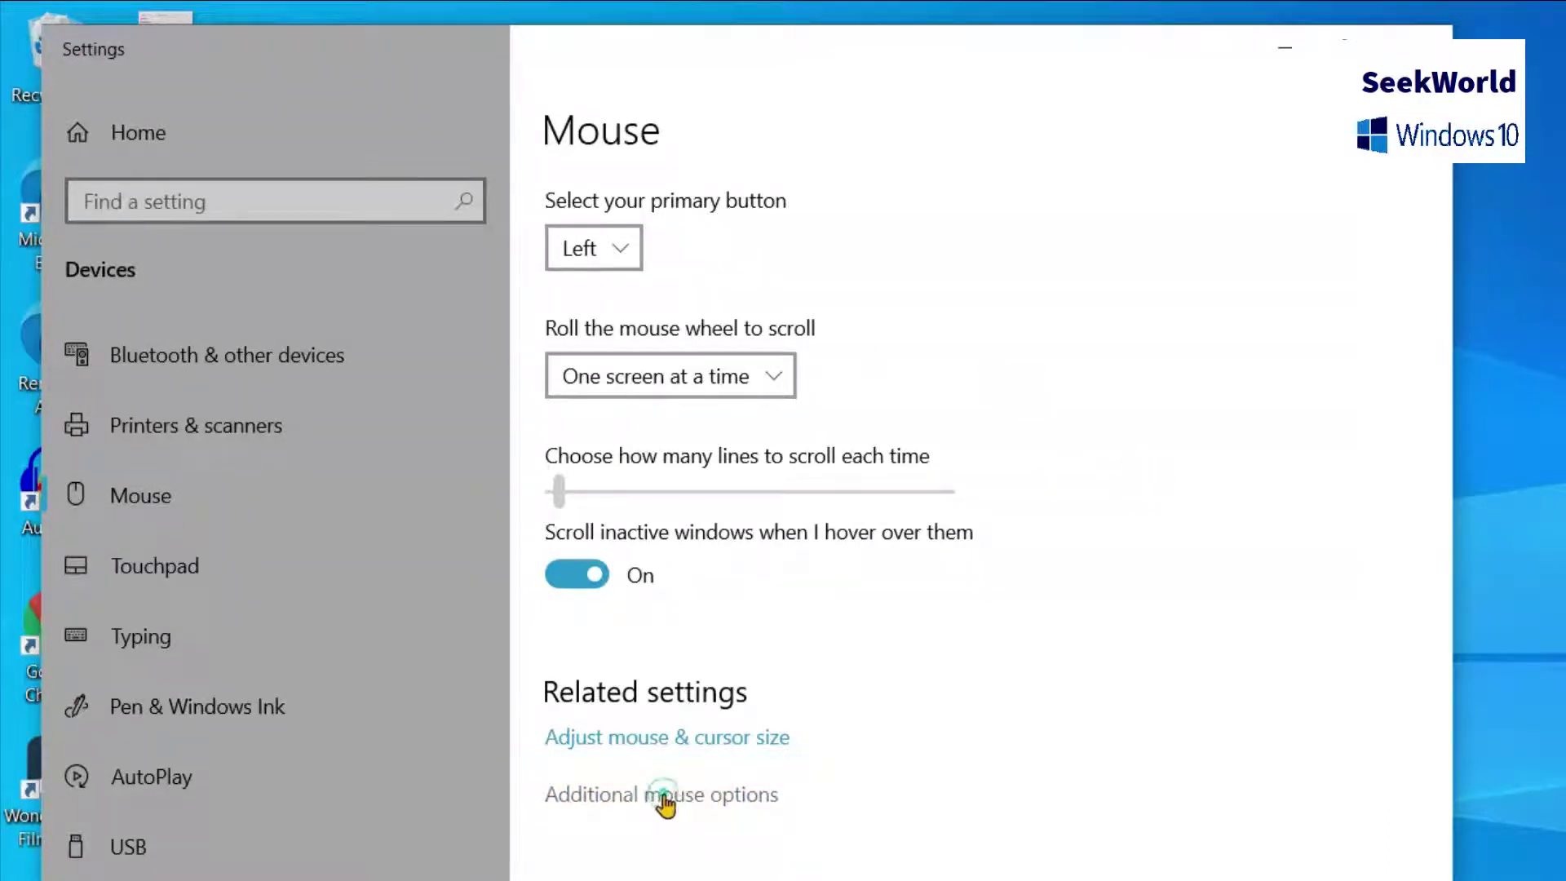
- Open the additional mouse options and bring up the pointer scheme settings
left_click(665, 798)
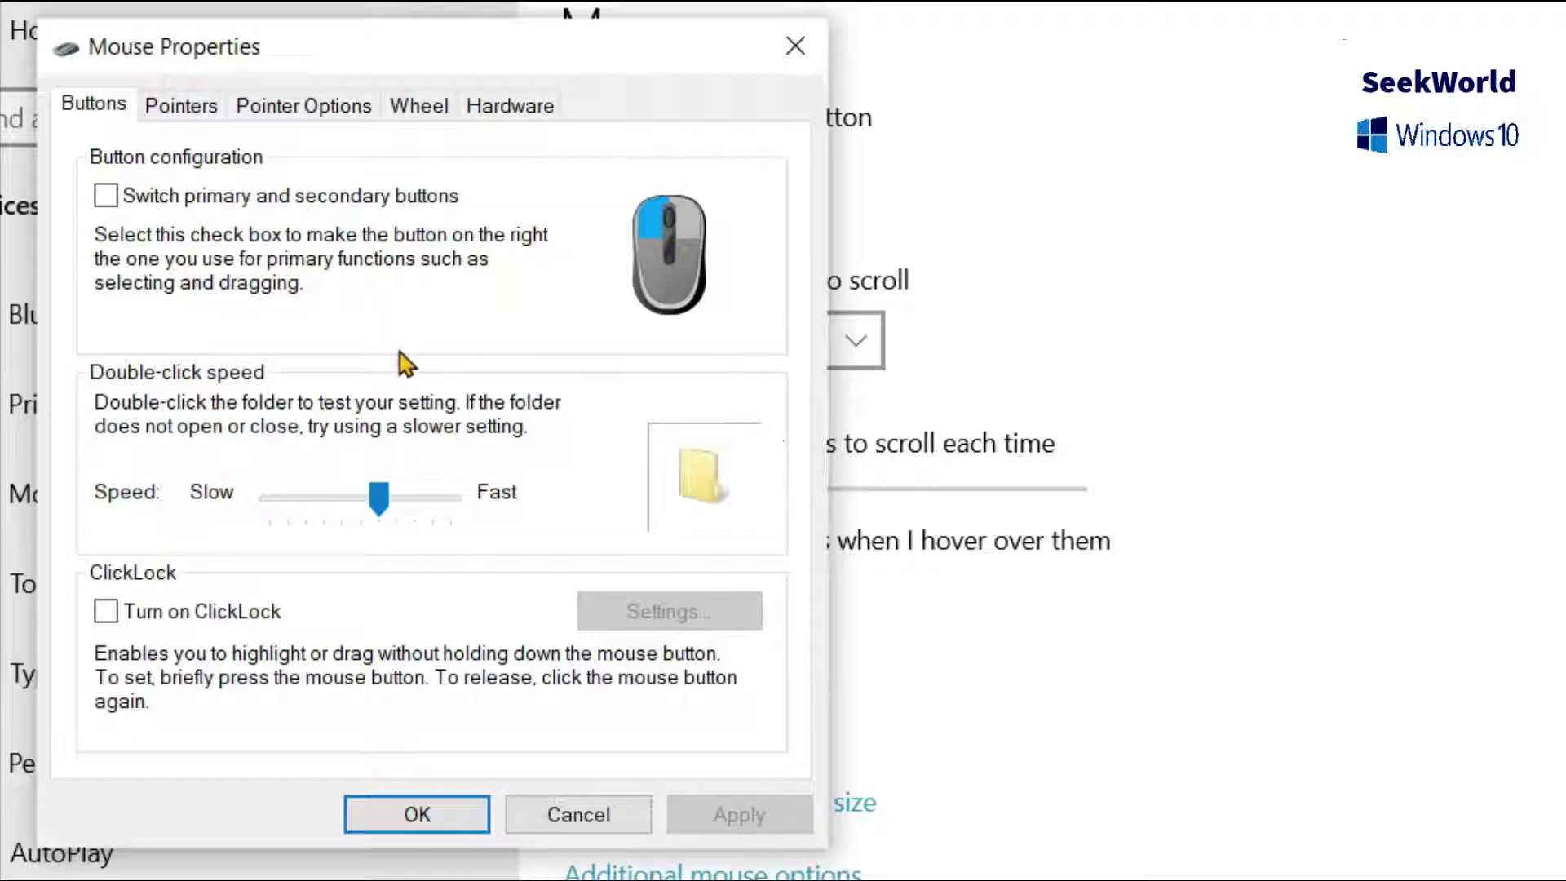
left_click(190, 108)
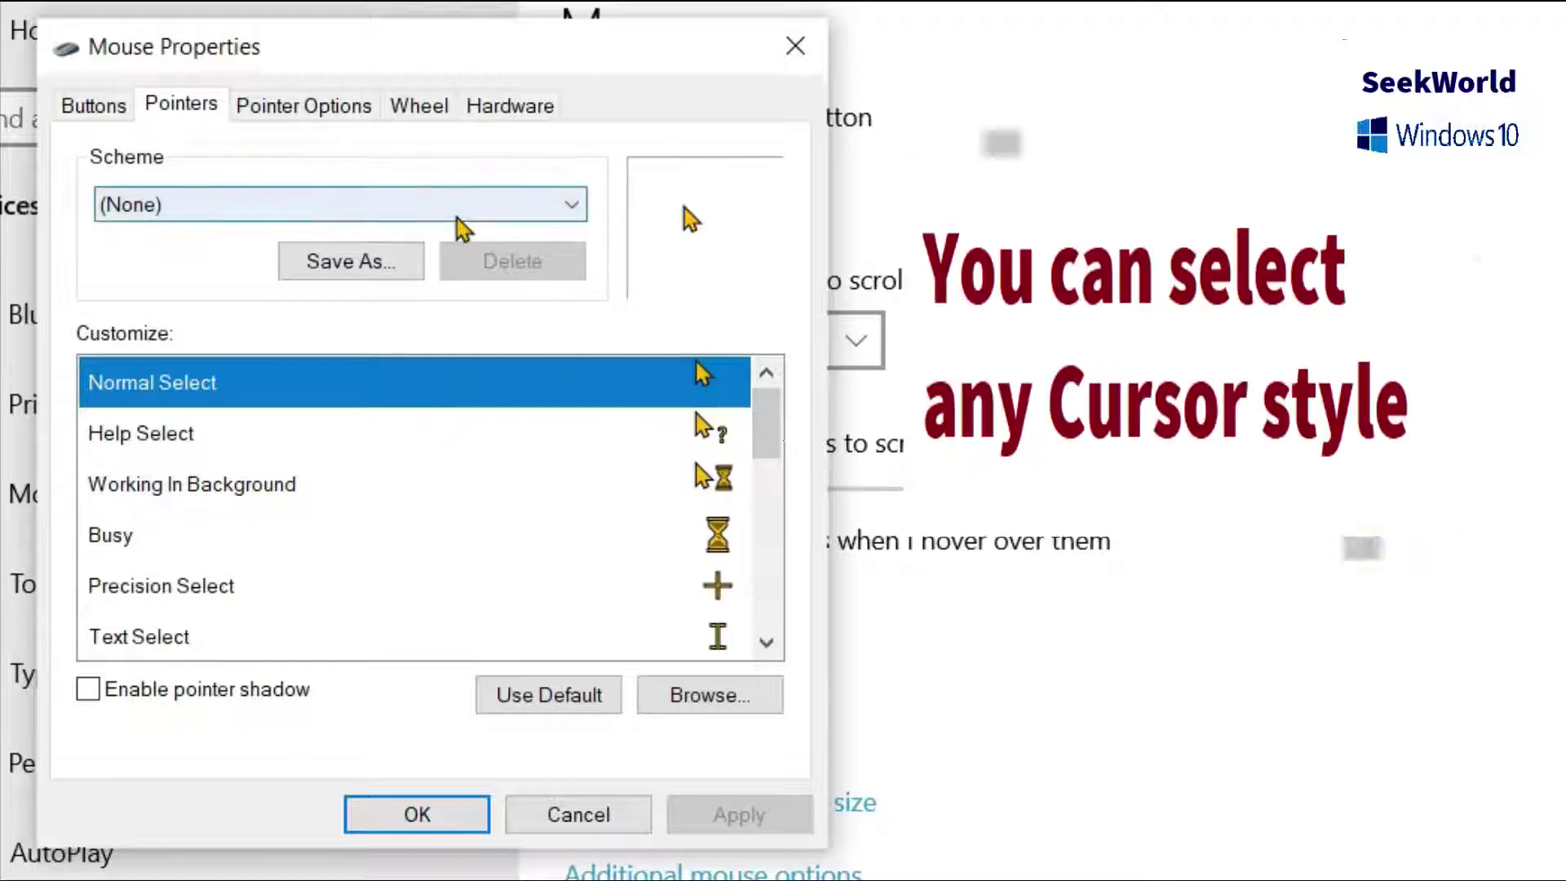
left_click_drag(766, 420, 797, 409)
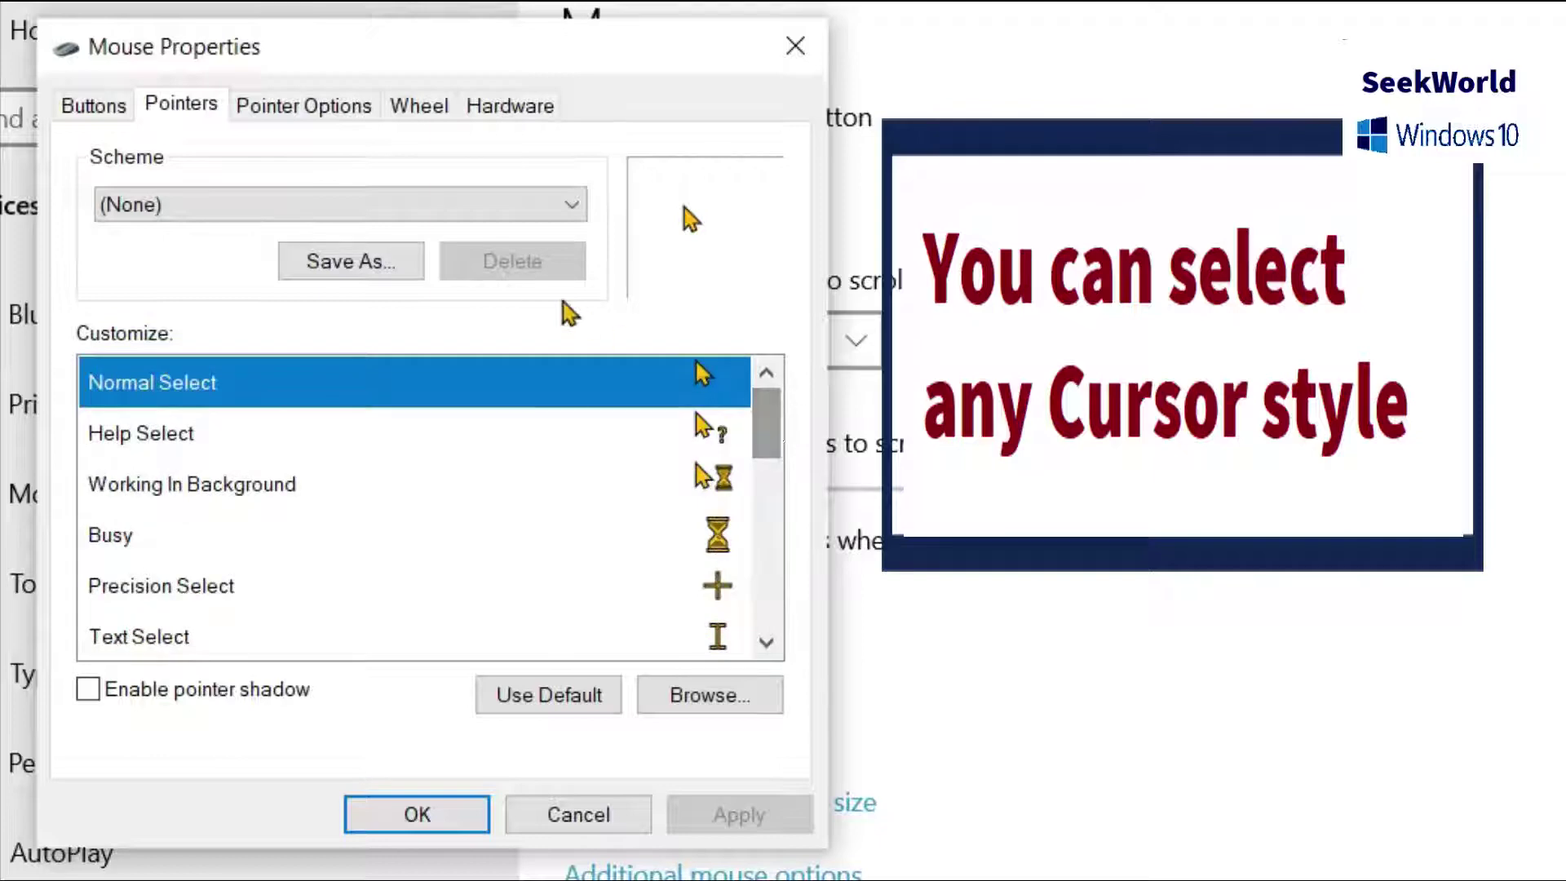
- Try the Magnified, Windows Black (extra large) and Windows Black (large) pointer schemes one after another
left_click(526, 204)
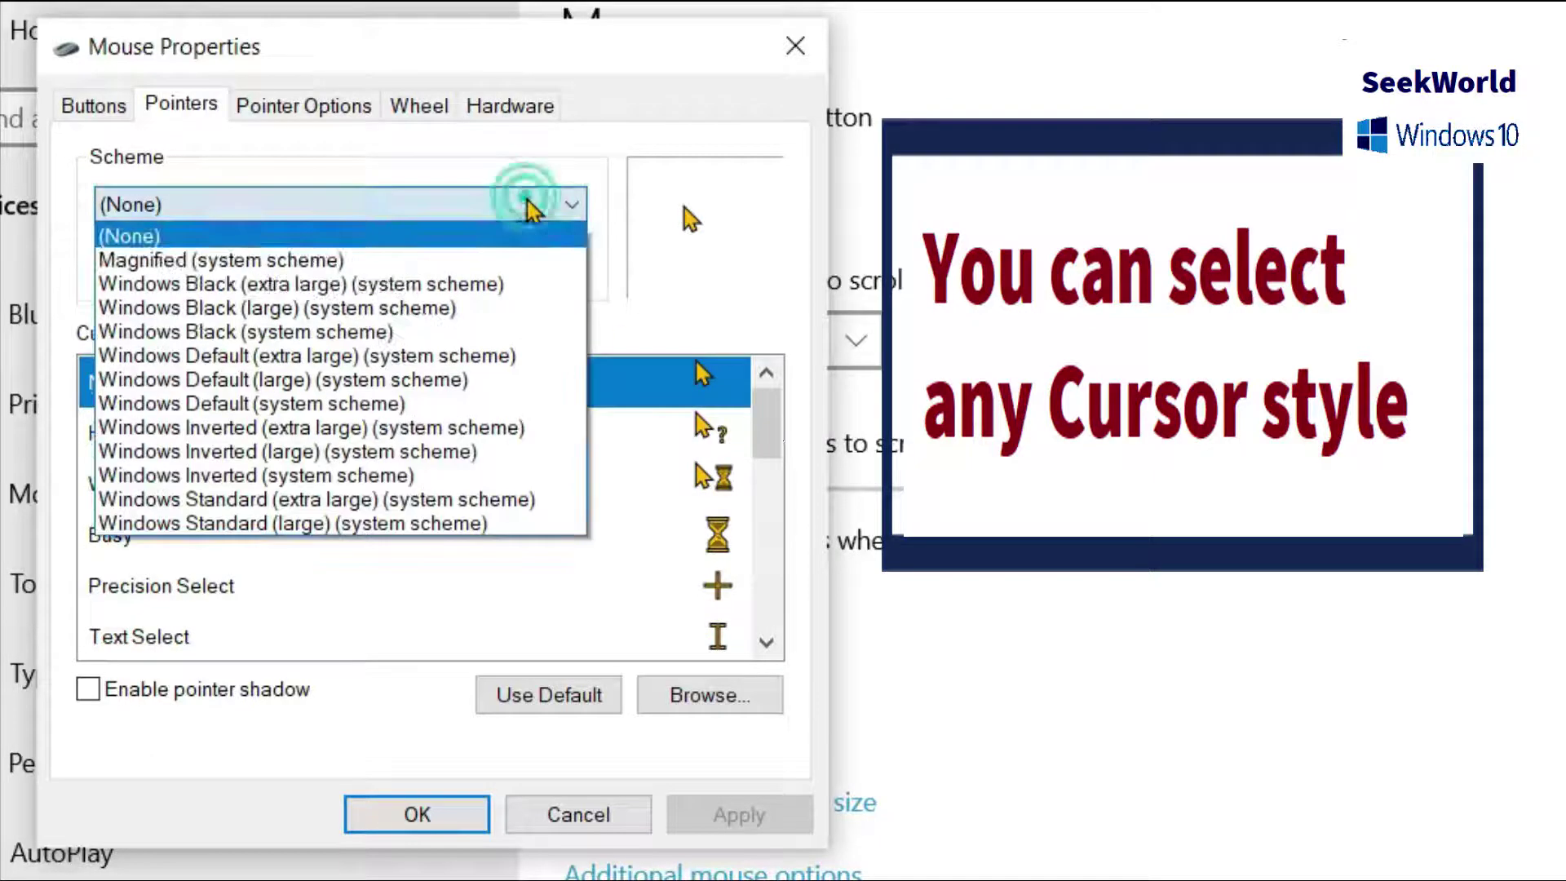
left_click(389, 259)
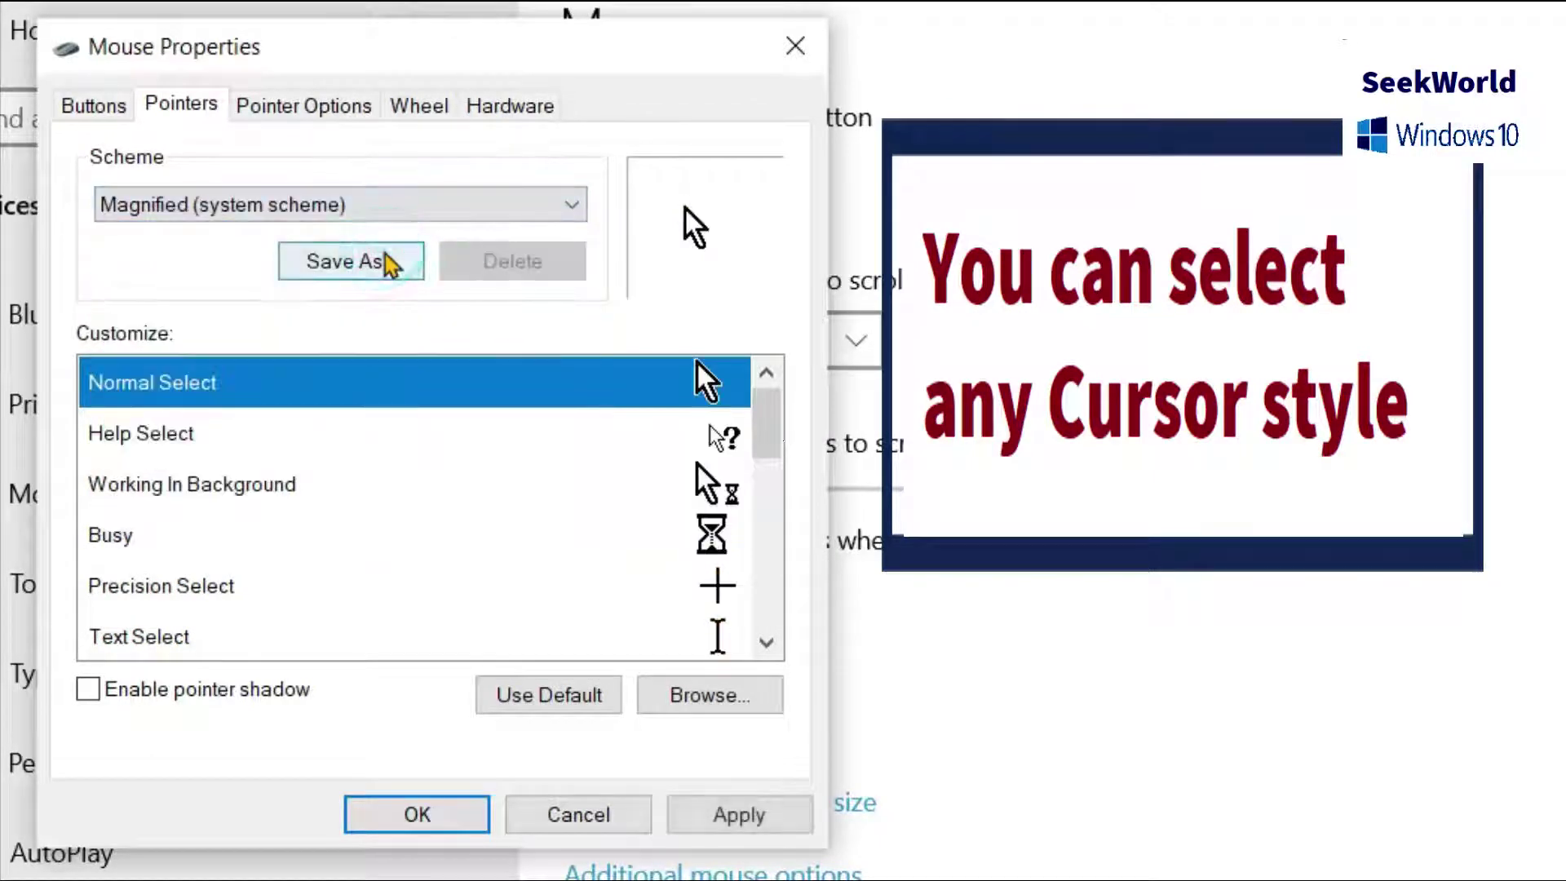
left_click(412, 207)
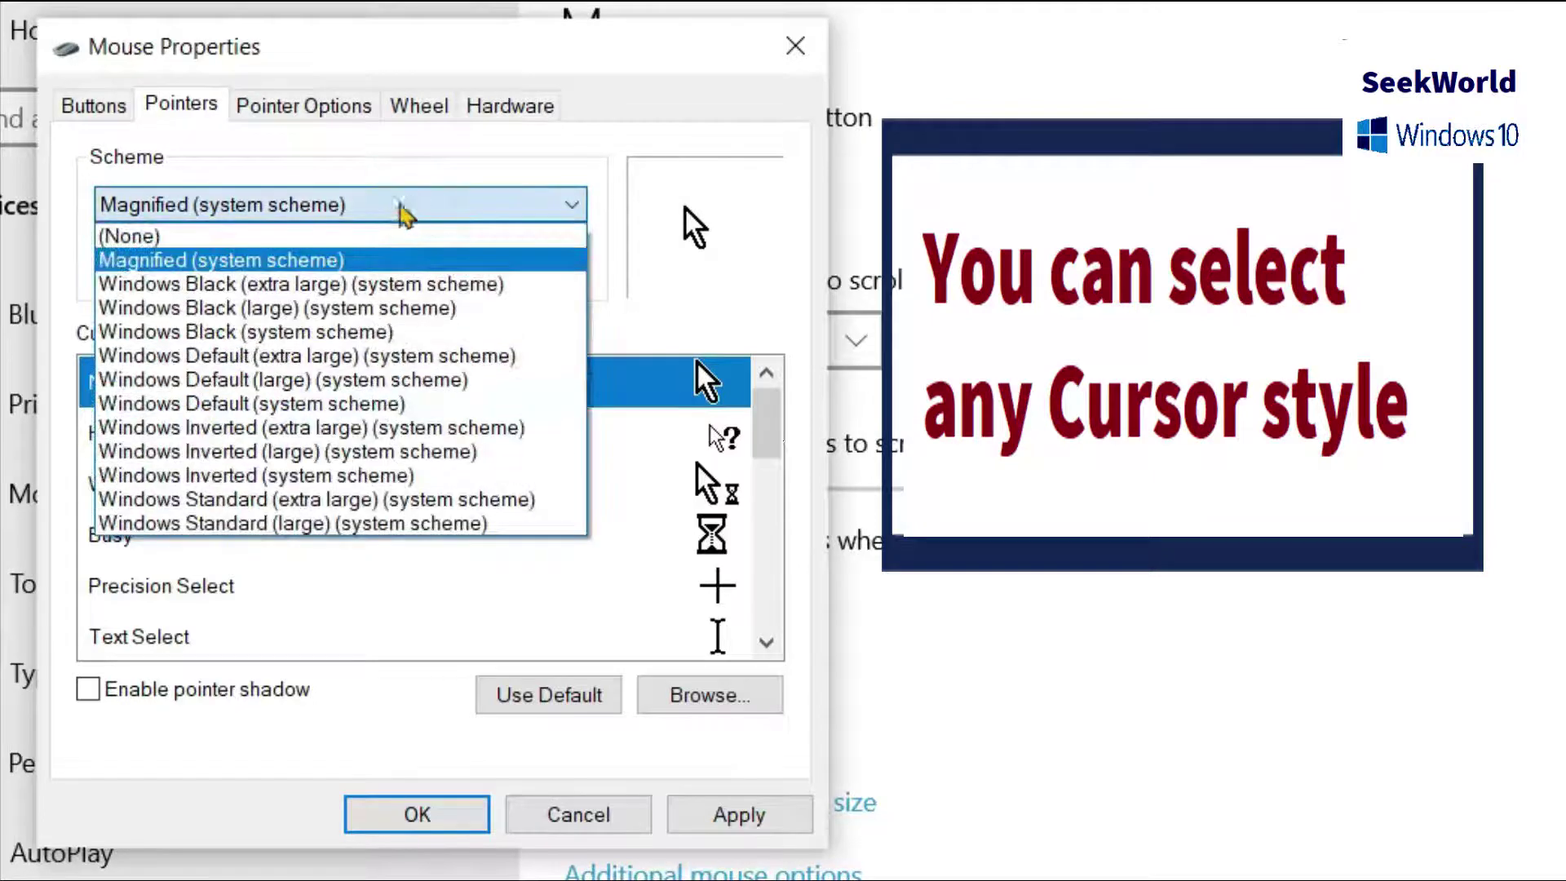
left_click(389, 284)
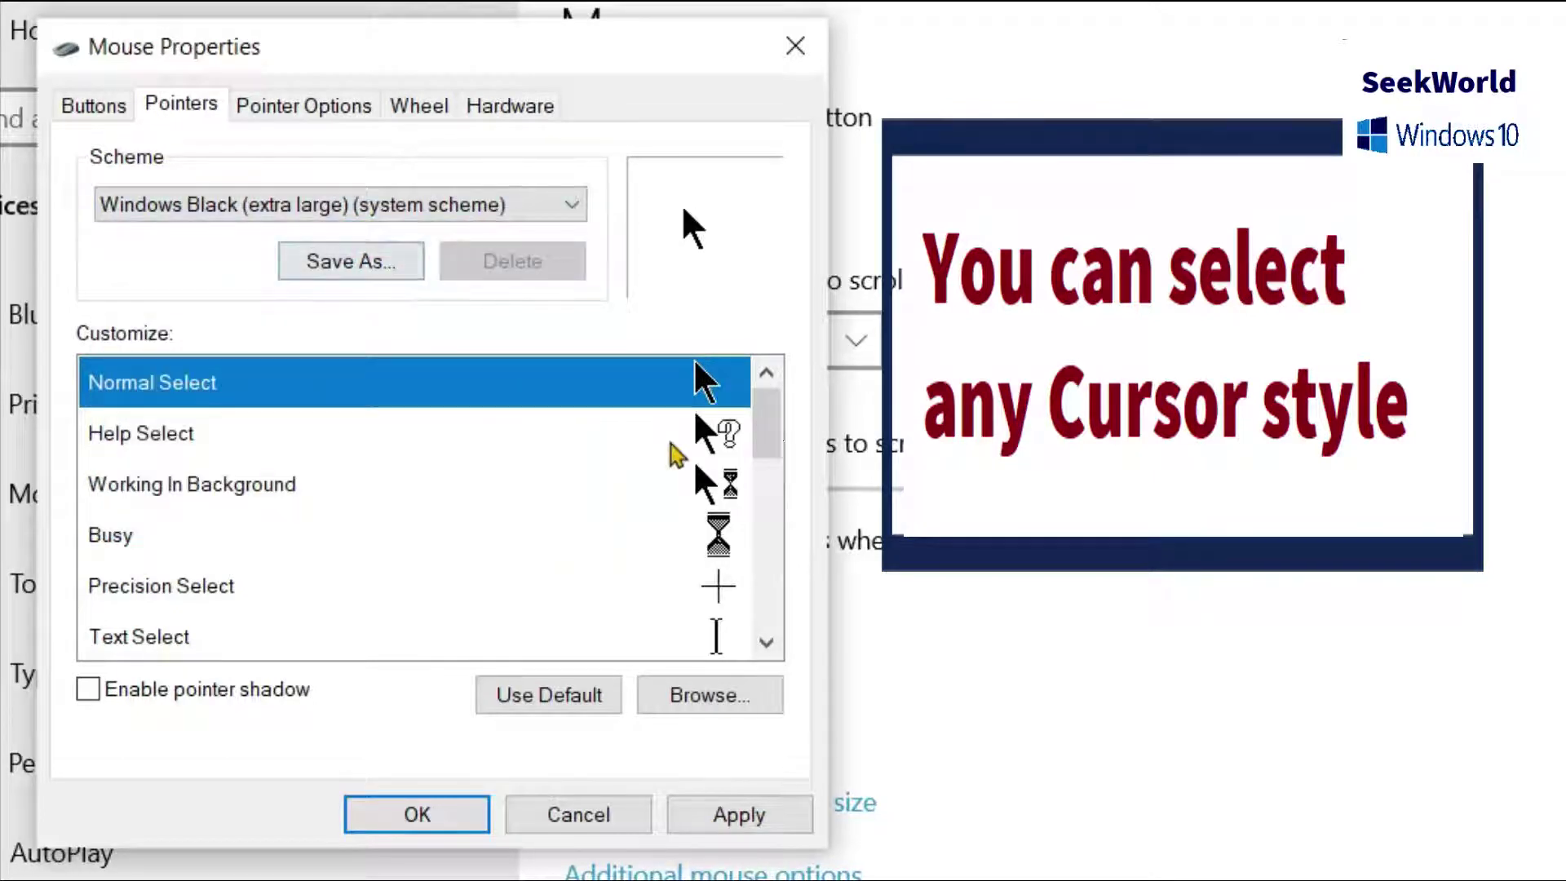
left_click(462, 209)
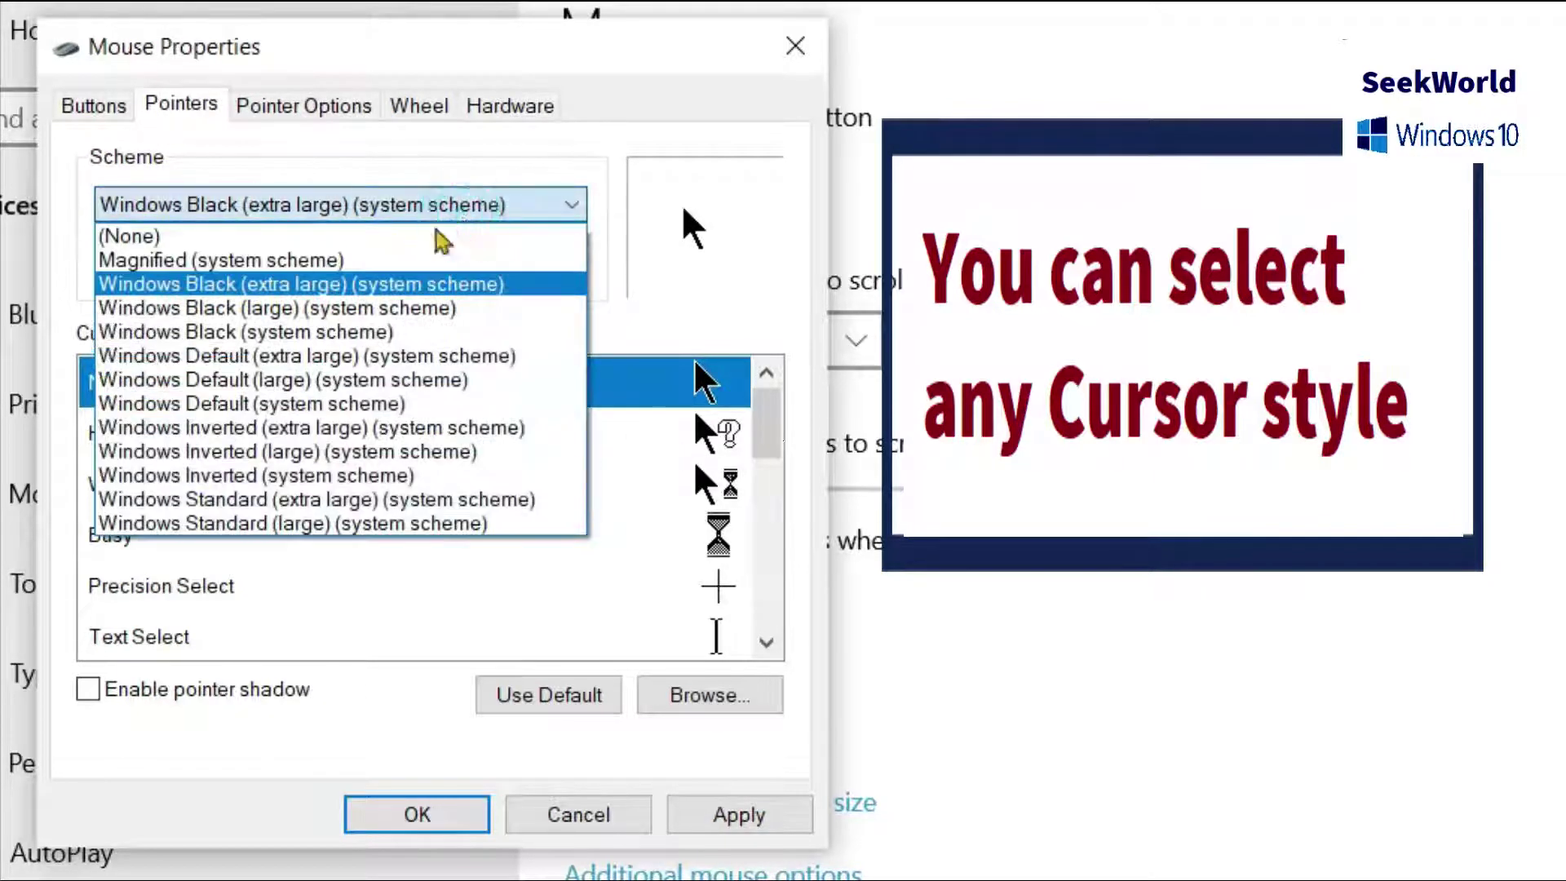
left_click(408, 308)
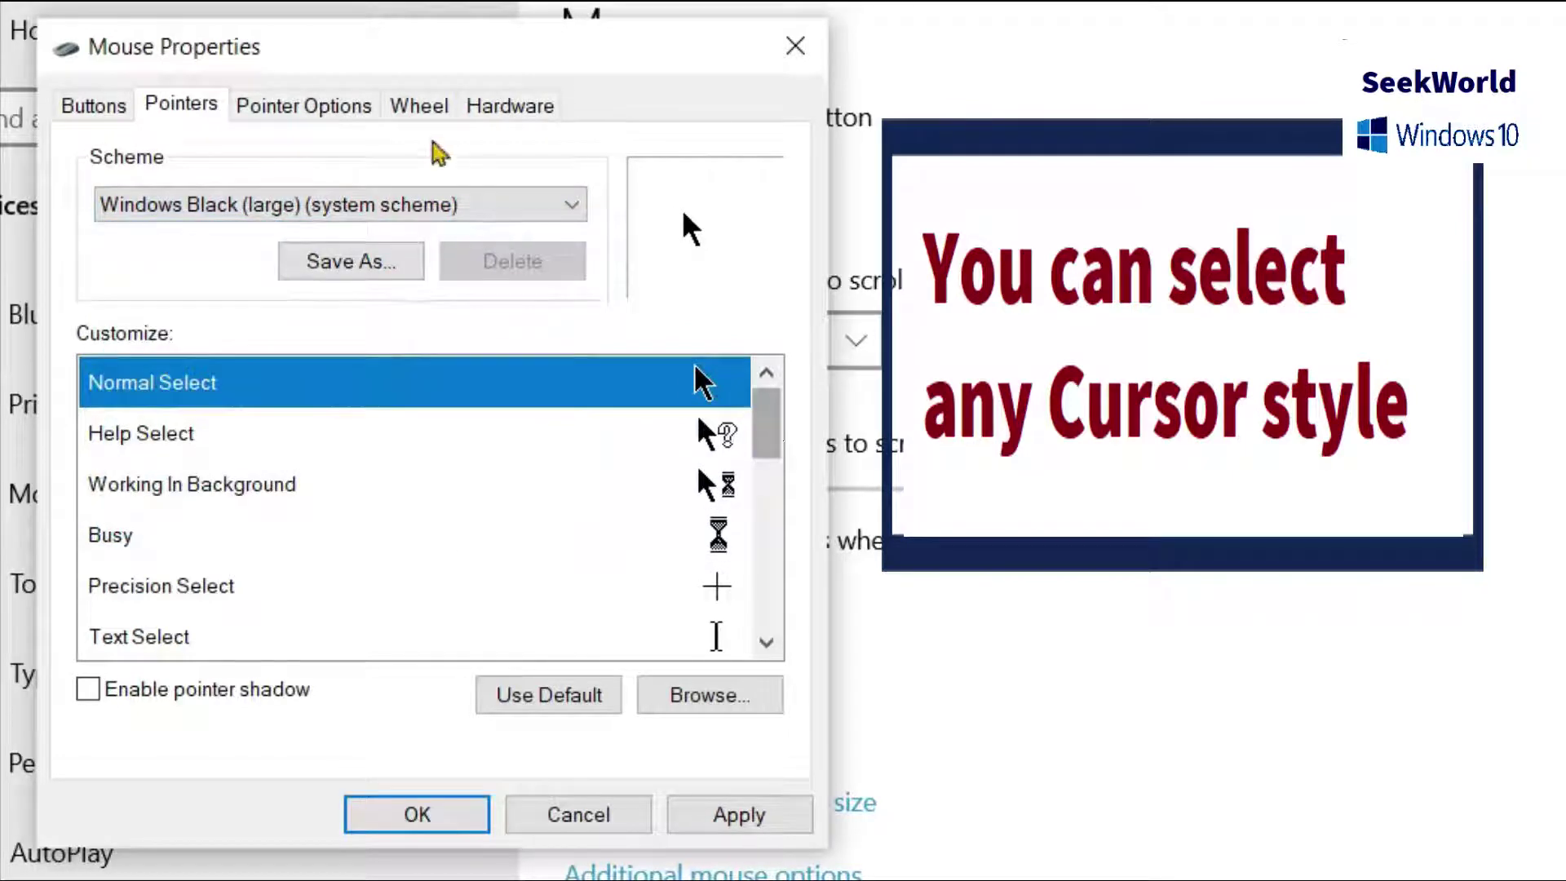
- Try the Windows Default (extra large) pointer scheme and preview its Busy and Working In Background pointers
left_click(451, 209)
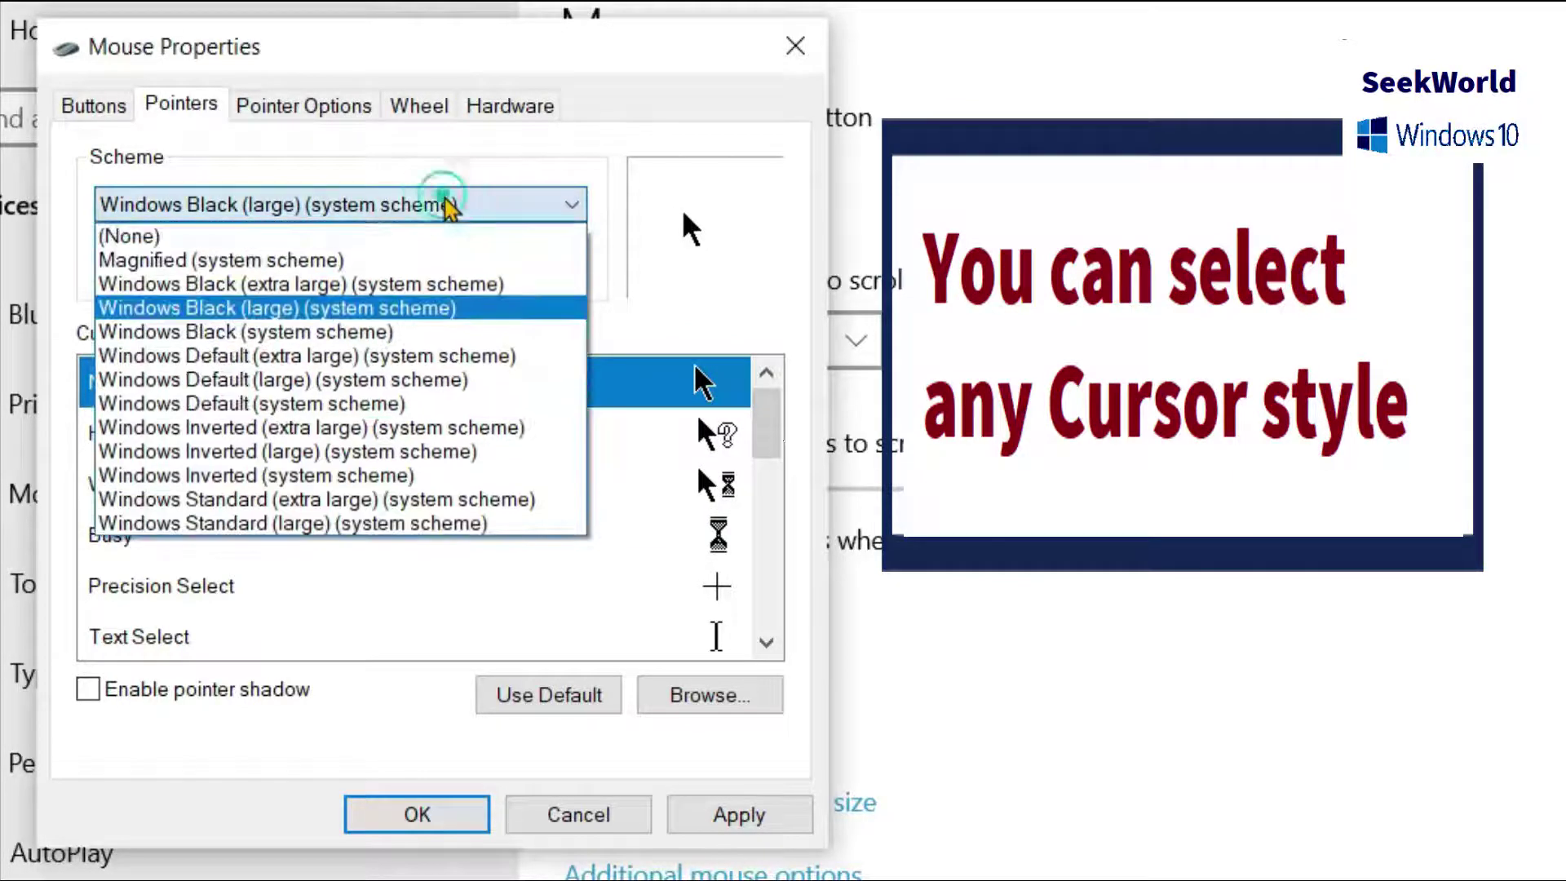
left_click(416, 357)
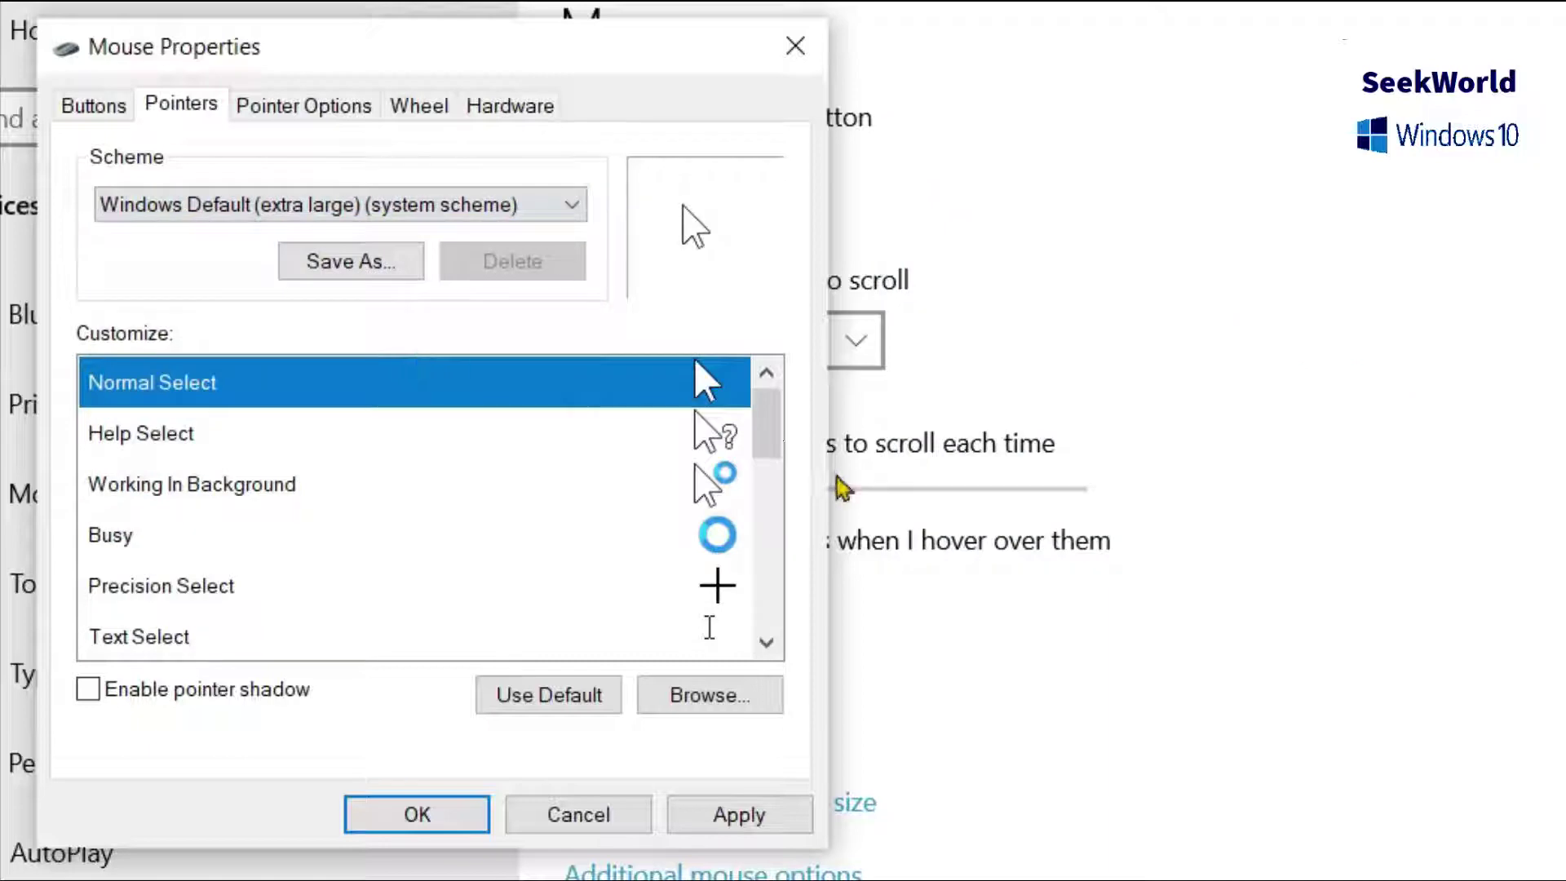
left_click_drag(770, 444, 776, 612)
scroll(735, 399, "up", 5)
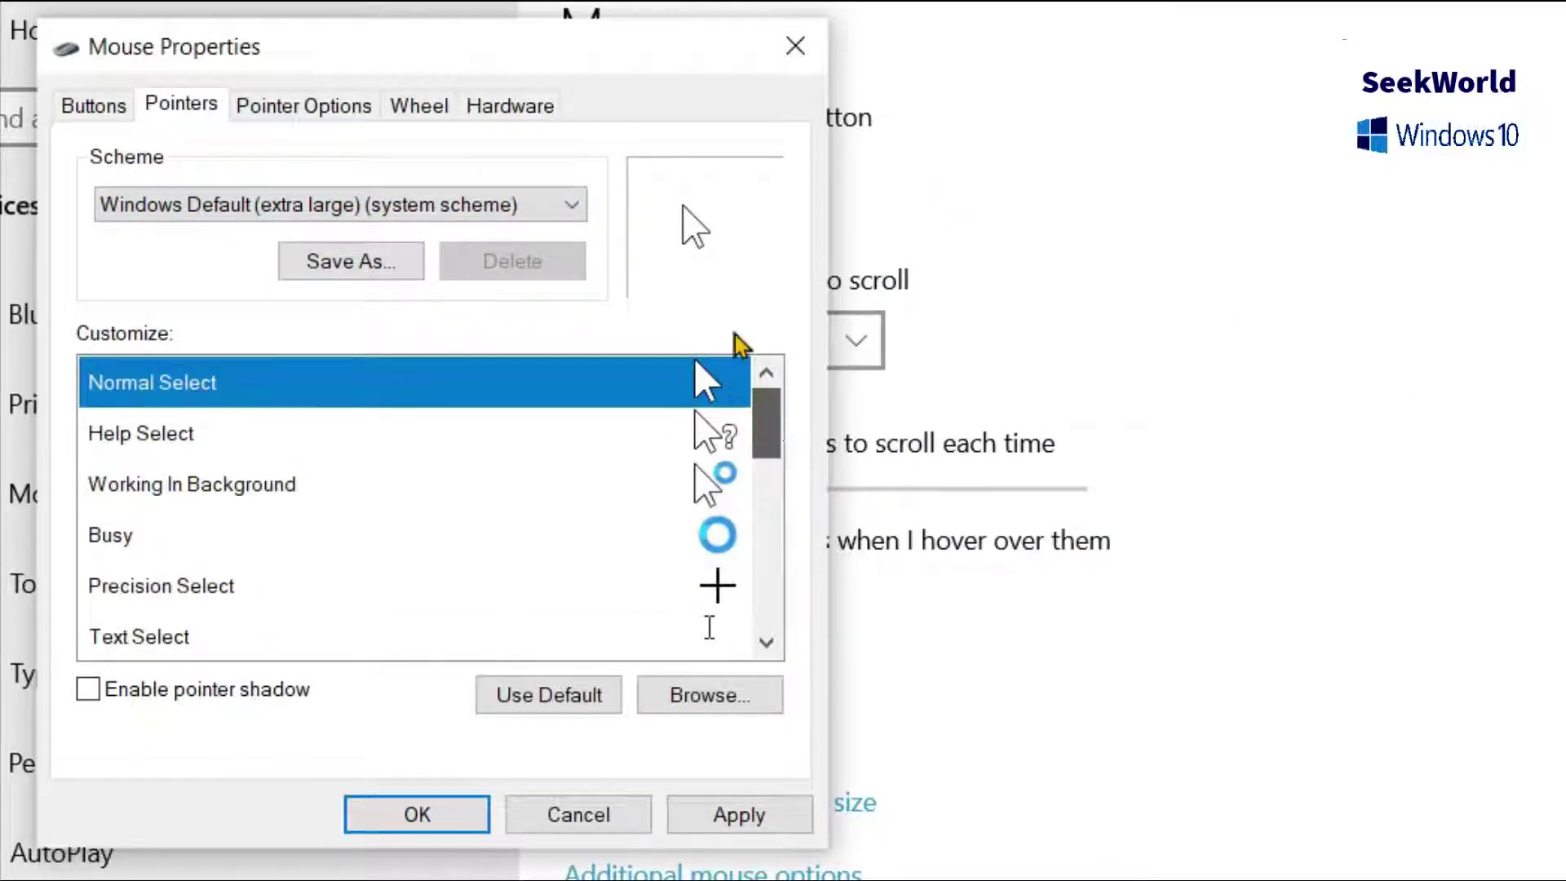
left_click(723, 534)
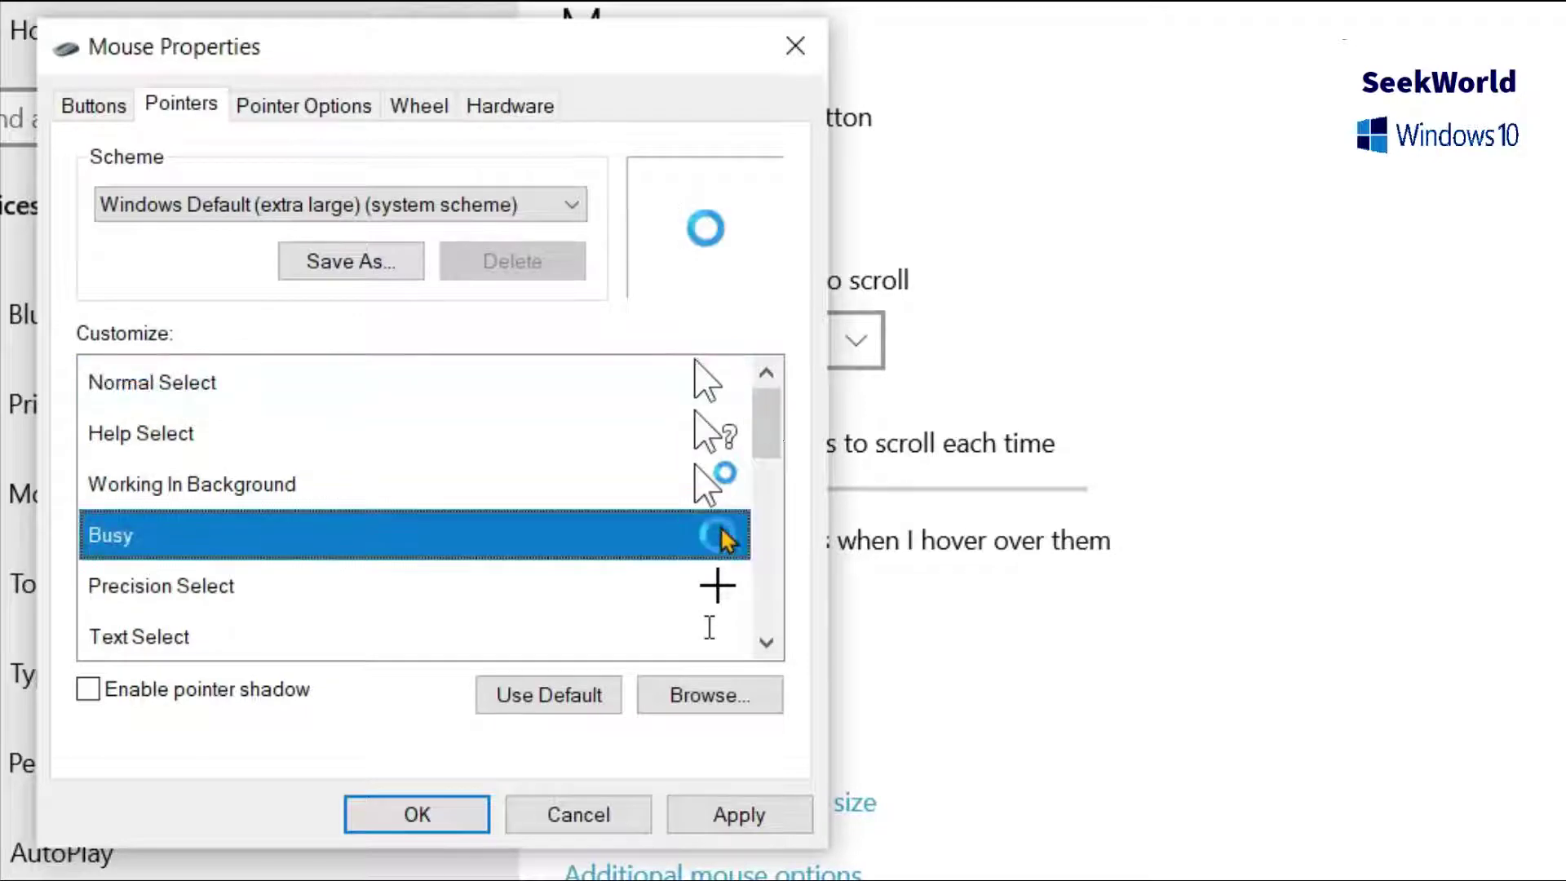
left_click(712, 487)
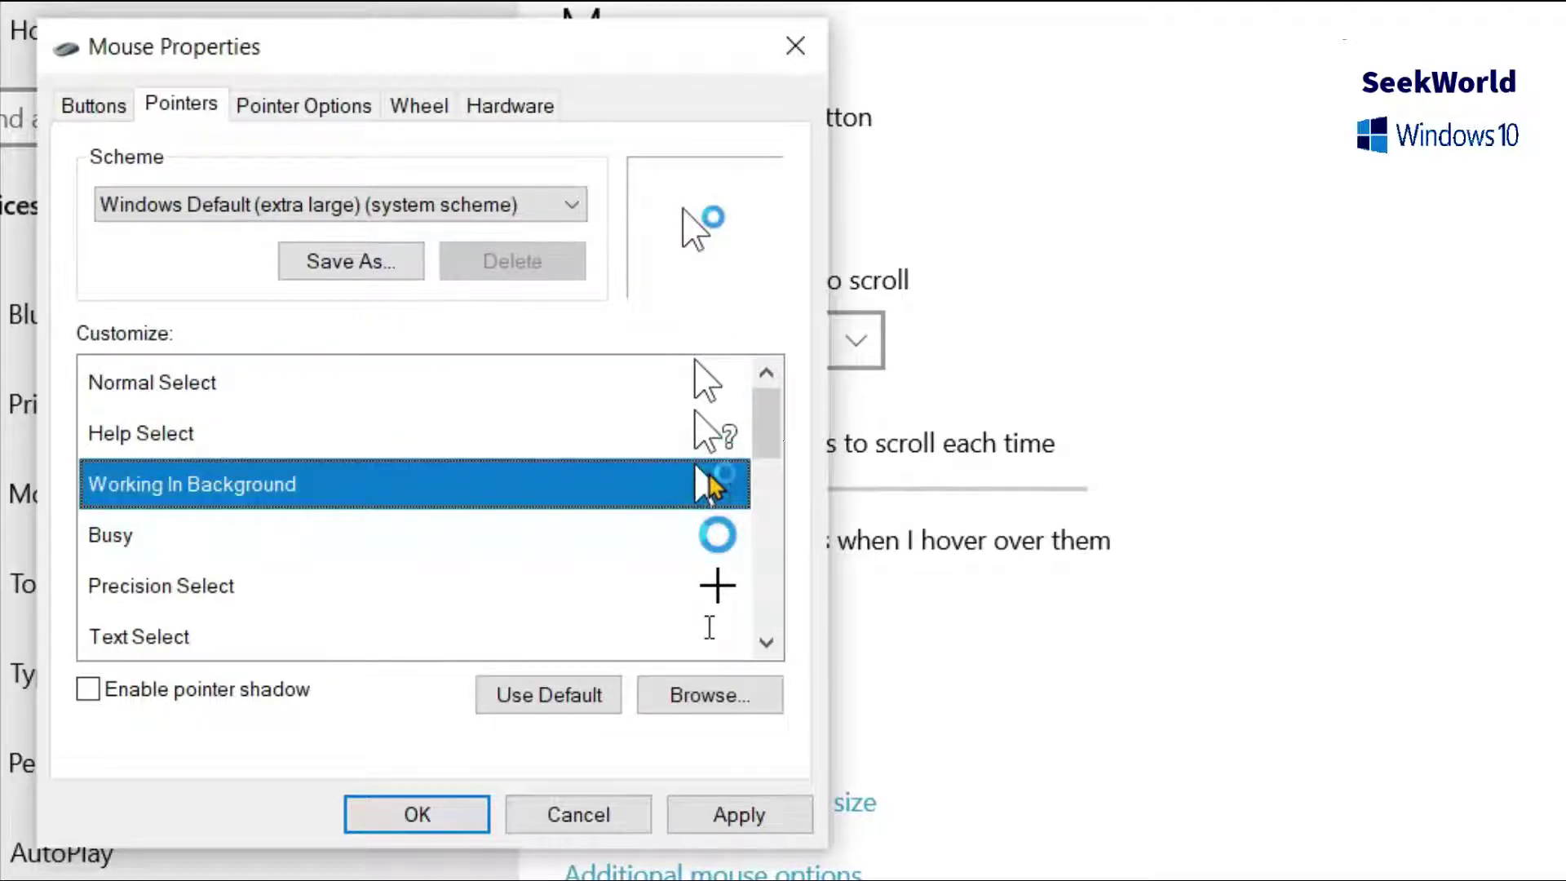
- Try the Windows Inverted pointer scheme, followed by the Windows Black (large) scheme
left_click(516, 210)
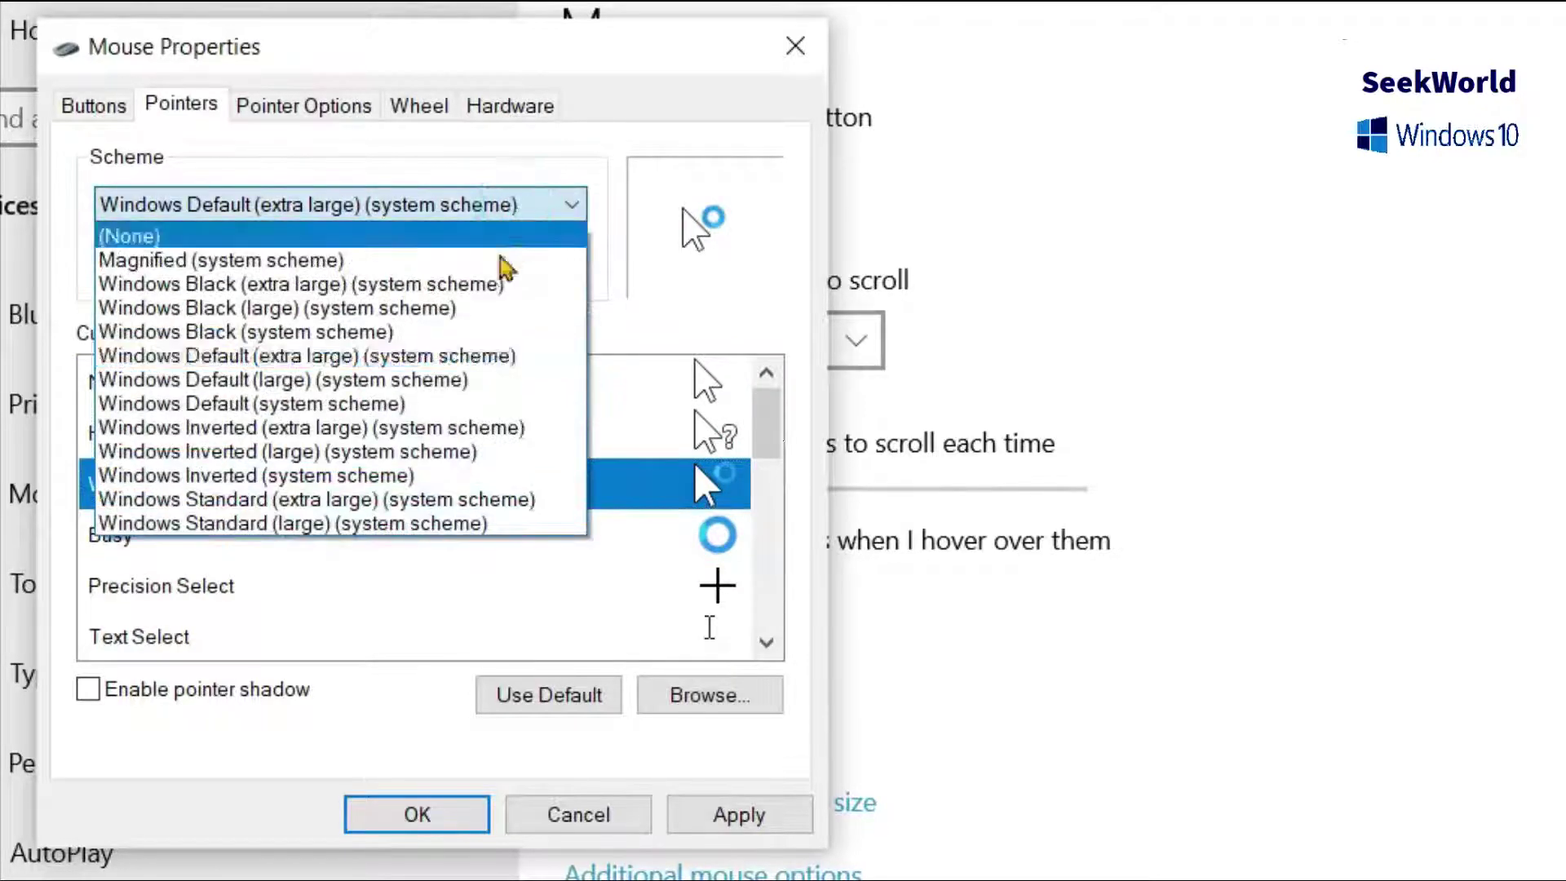
left_click(503, 476)
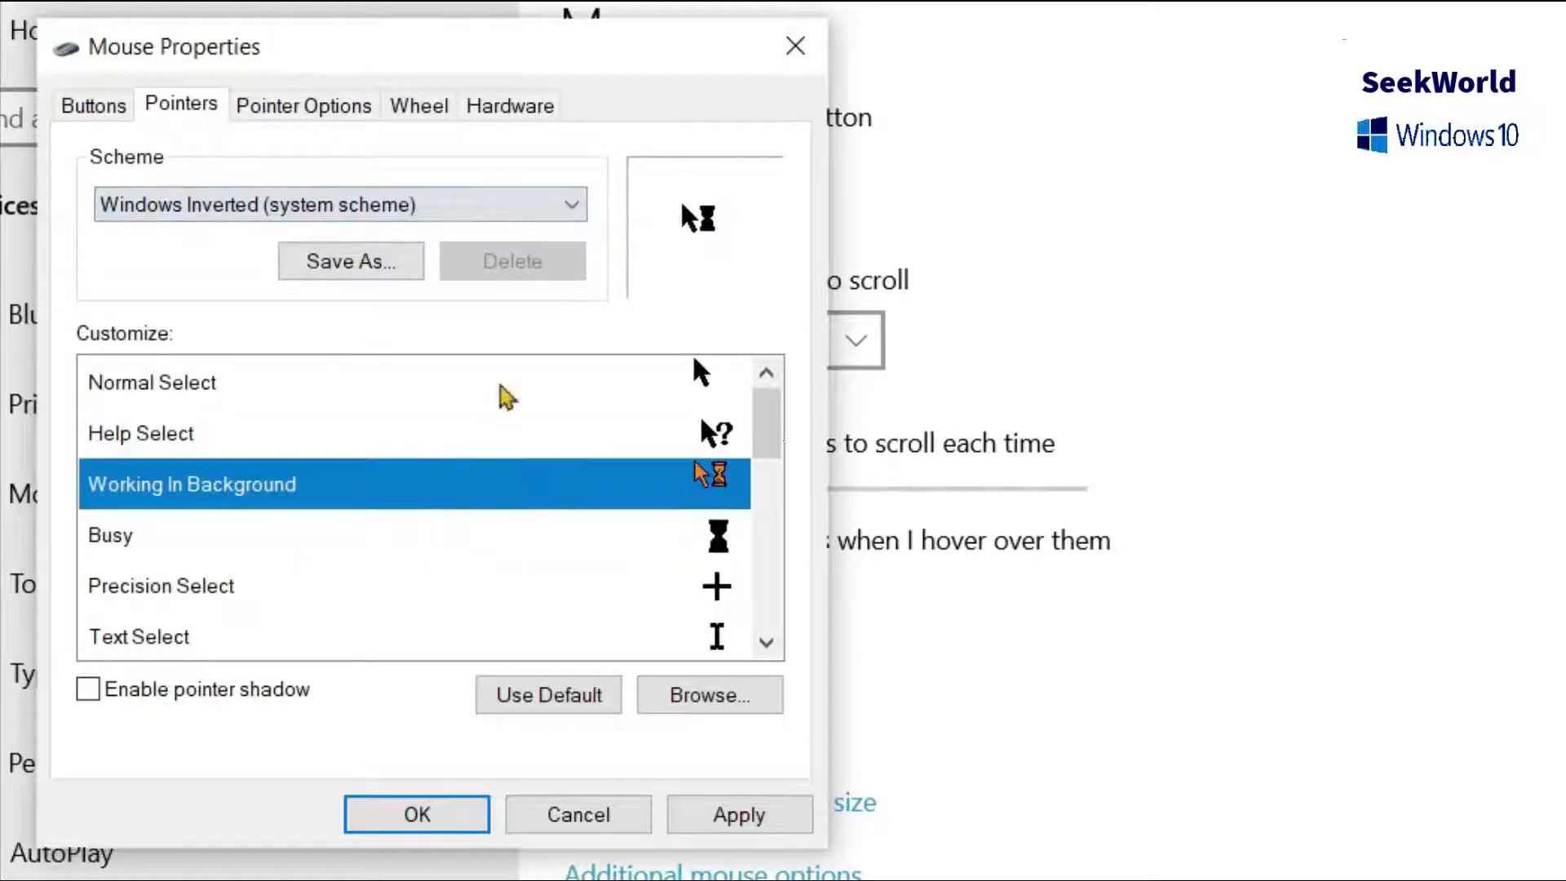
left_click(514, 209)
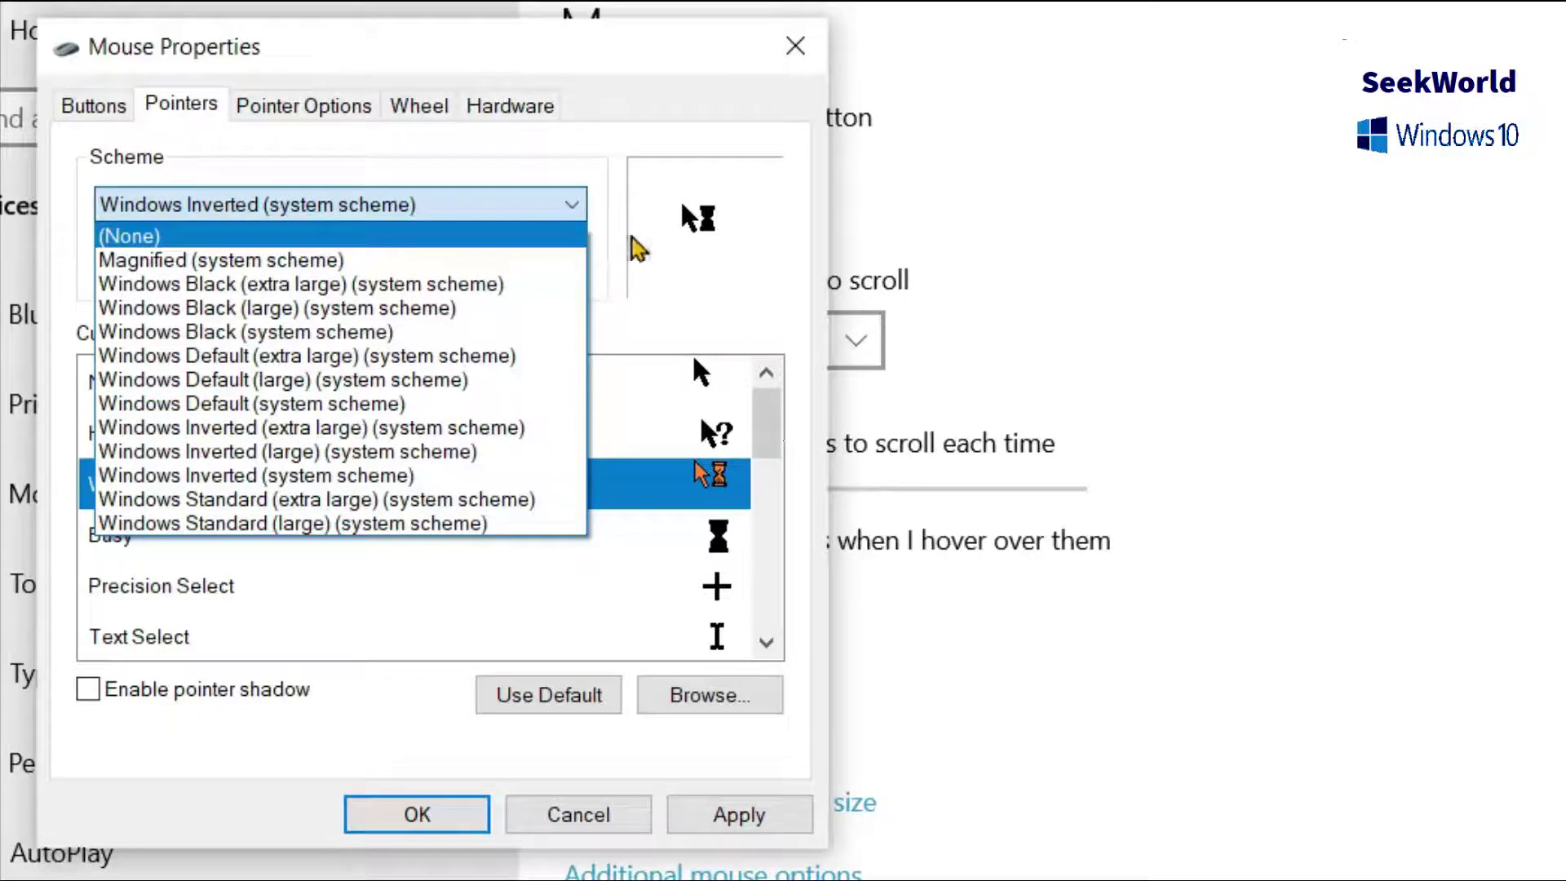
left_click(635, 238)
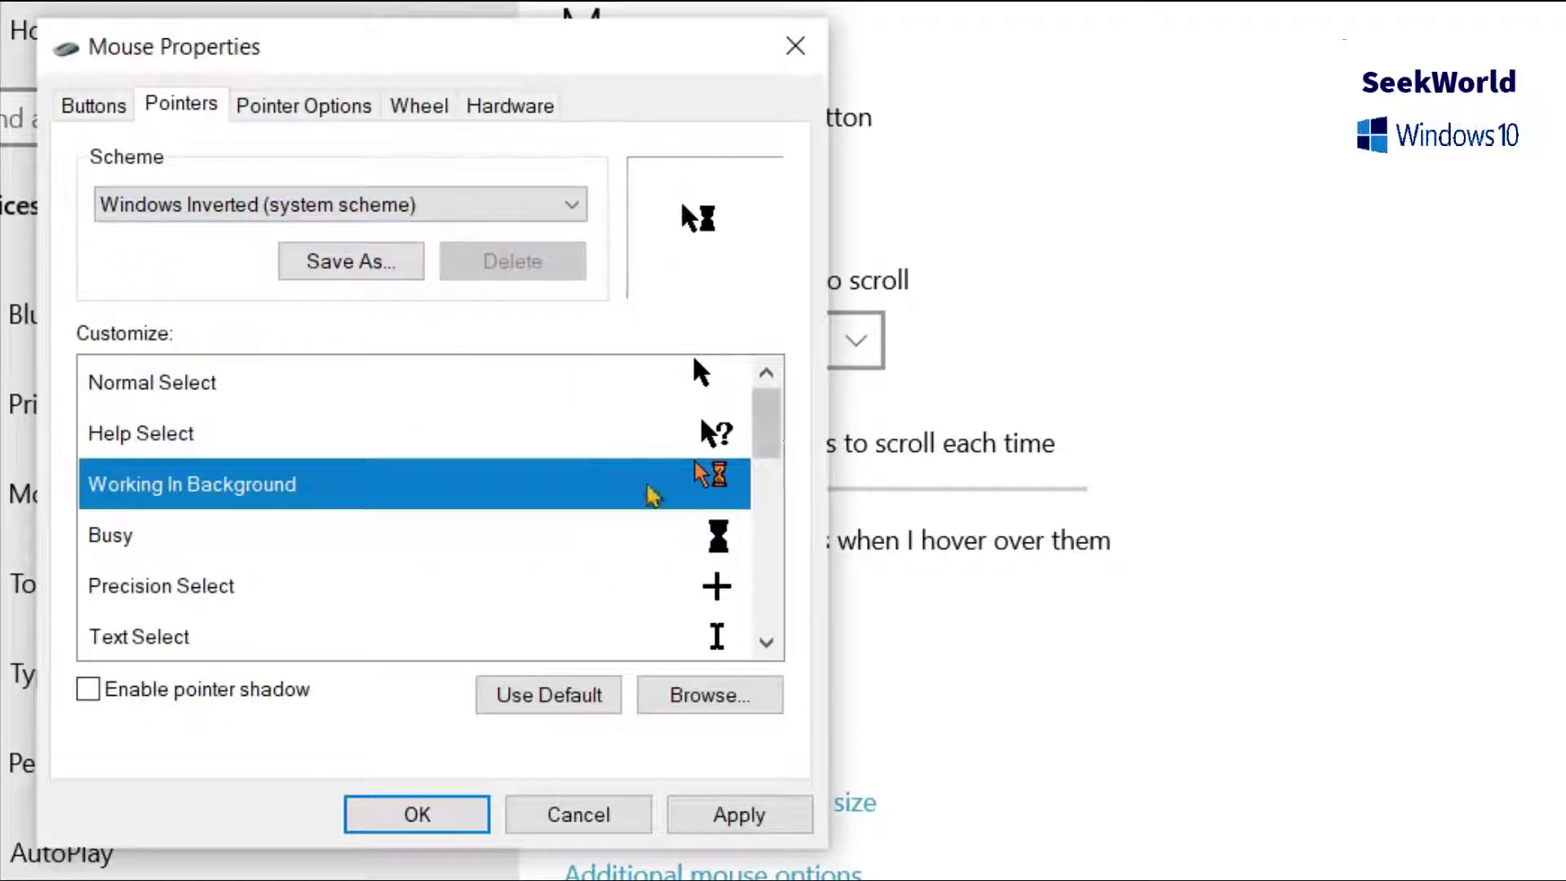
left_click(471, 212)
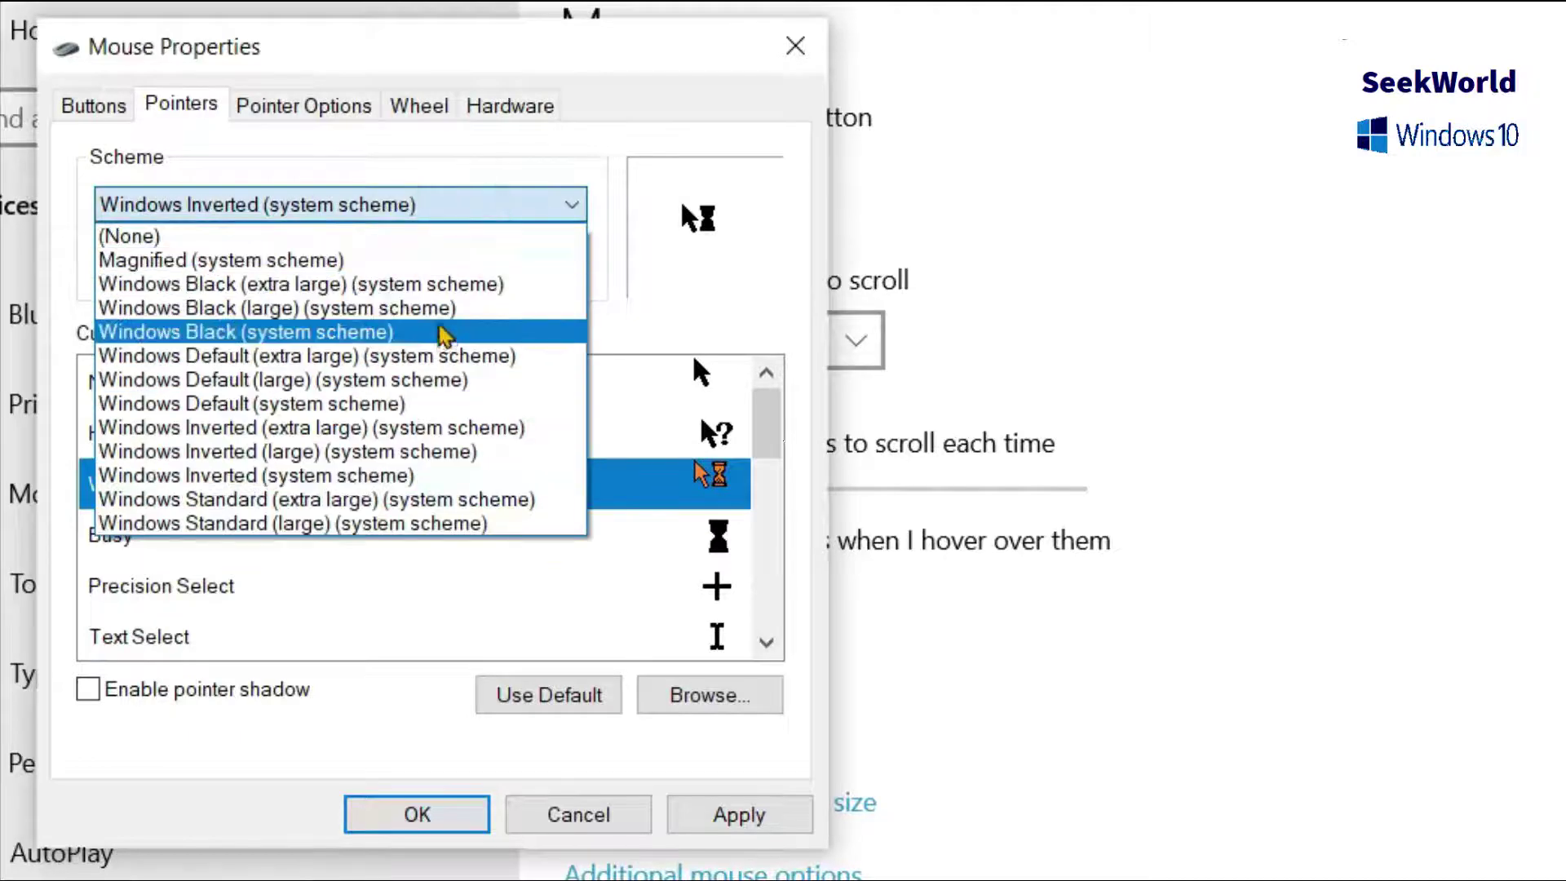
left_click(448, 309)
- Apply the Windows Default (extra large) pointer scheme and confirm the mouse properties
left_click(451, 216)
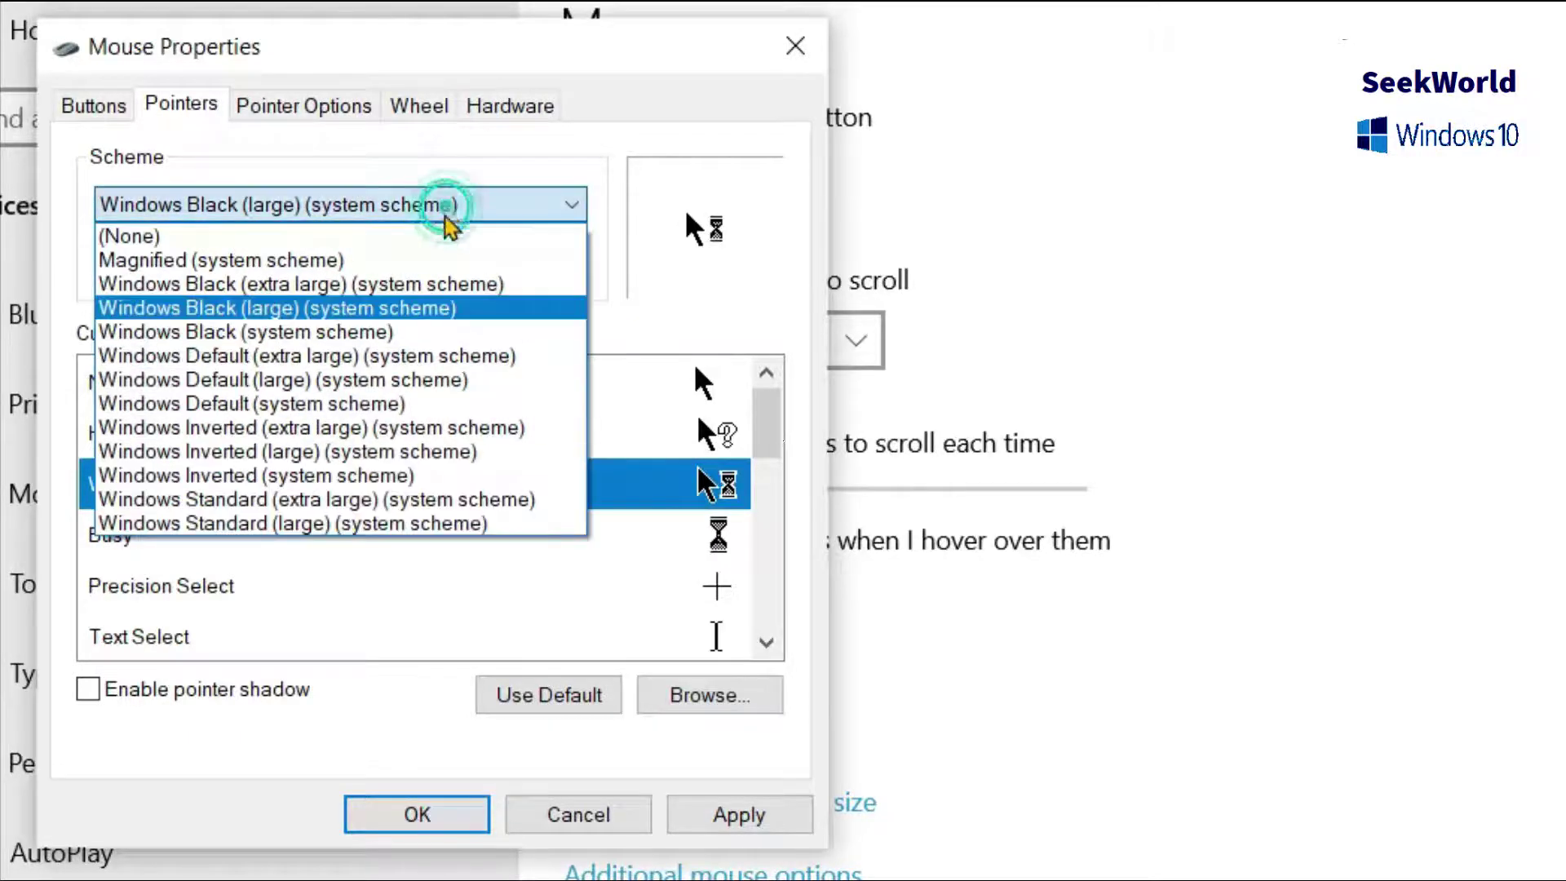
left_click(441, 356)
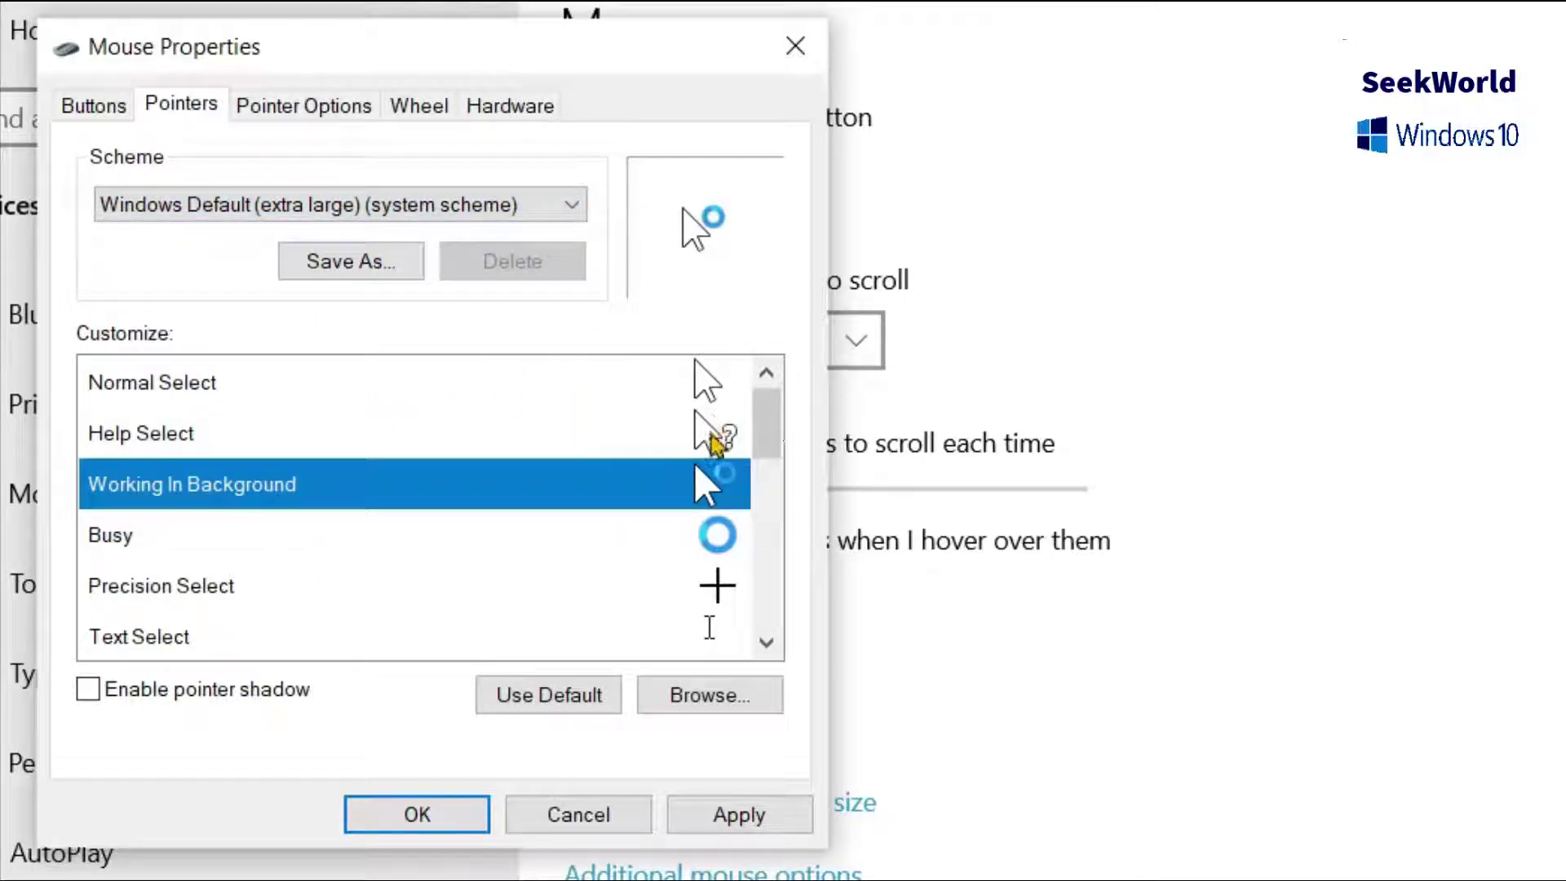
left_click(718, 490)
left_click(738, 816)
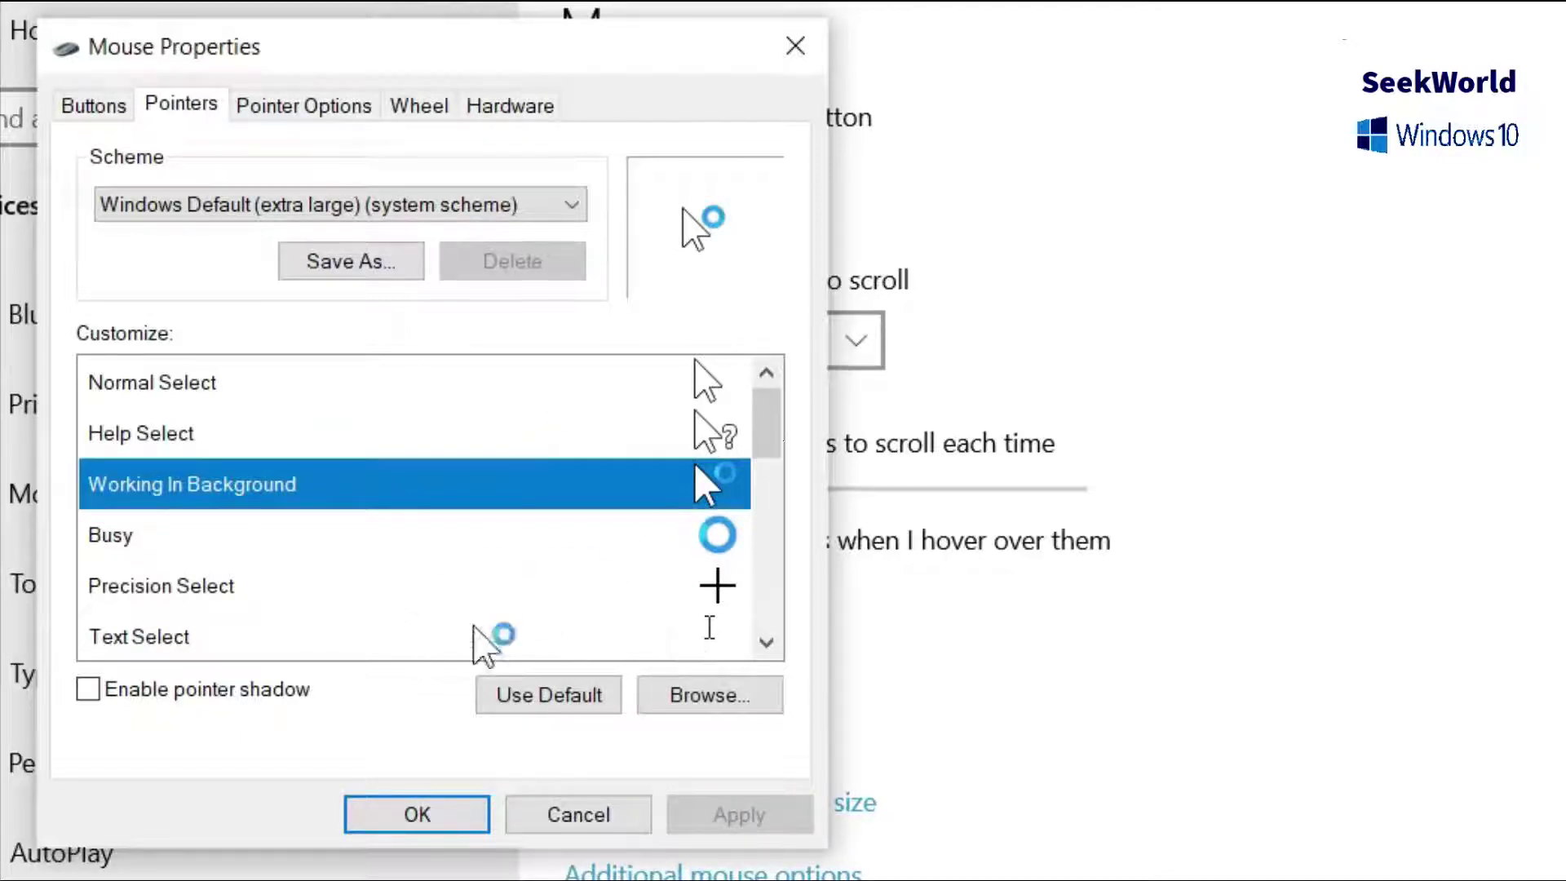
left_click(416, 812)
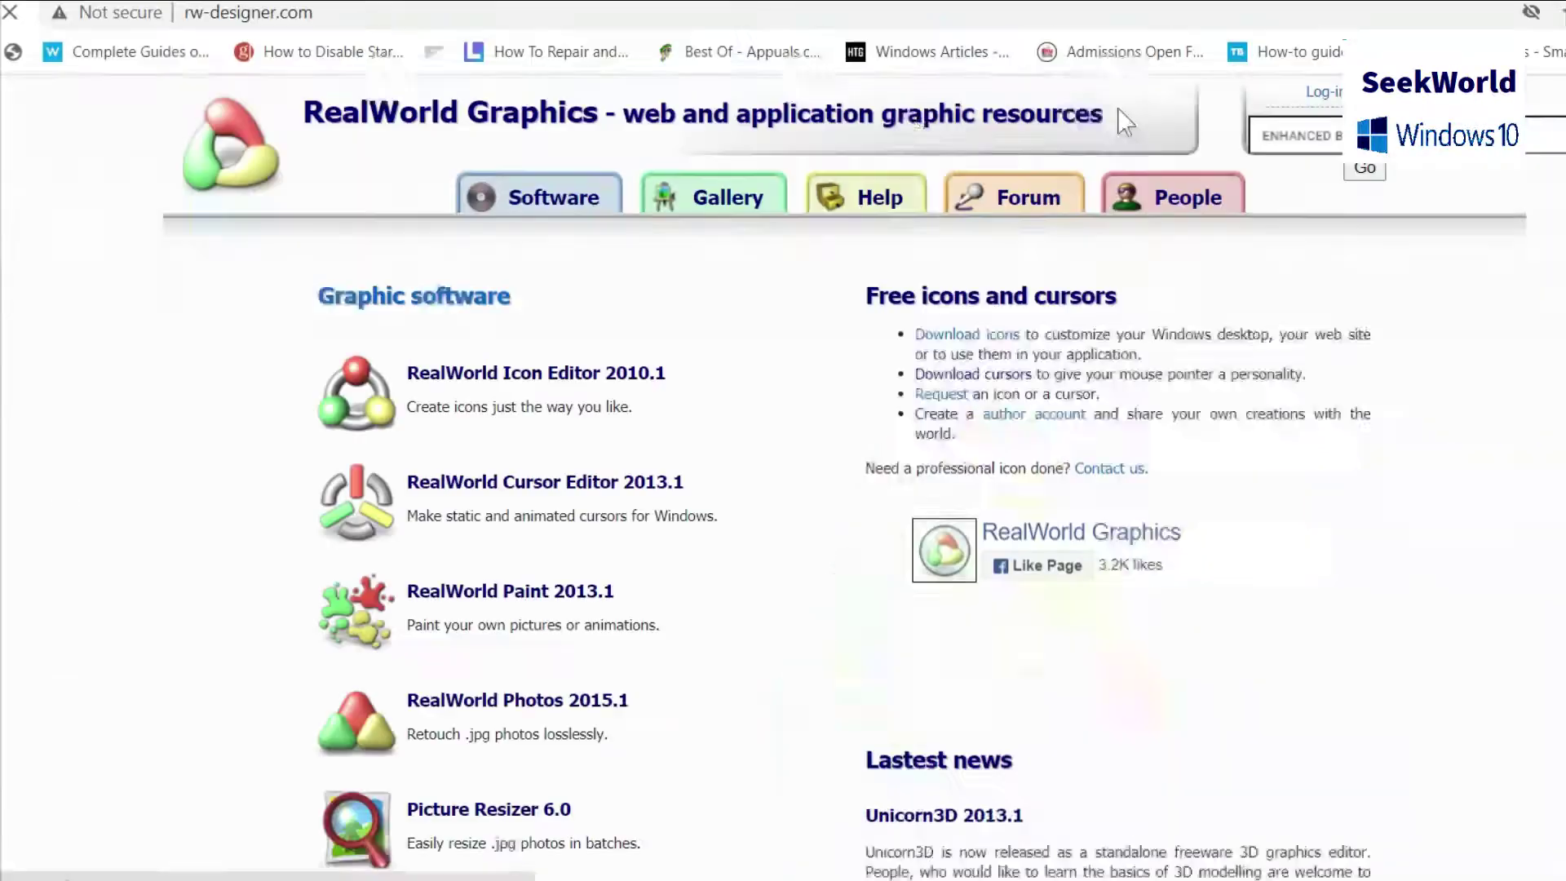
- On the rw-designer.com website in the browser, open the cursor library within the gallery
left_click_drag(1103, 113, 300, 120)
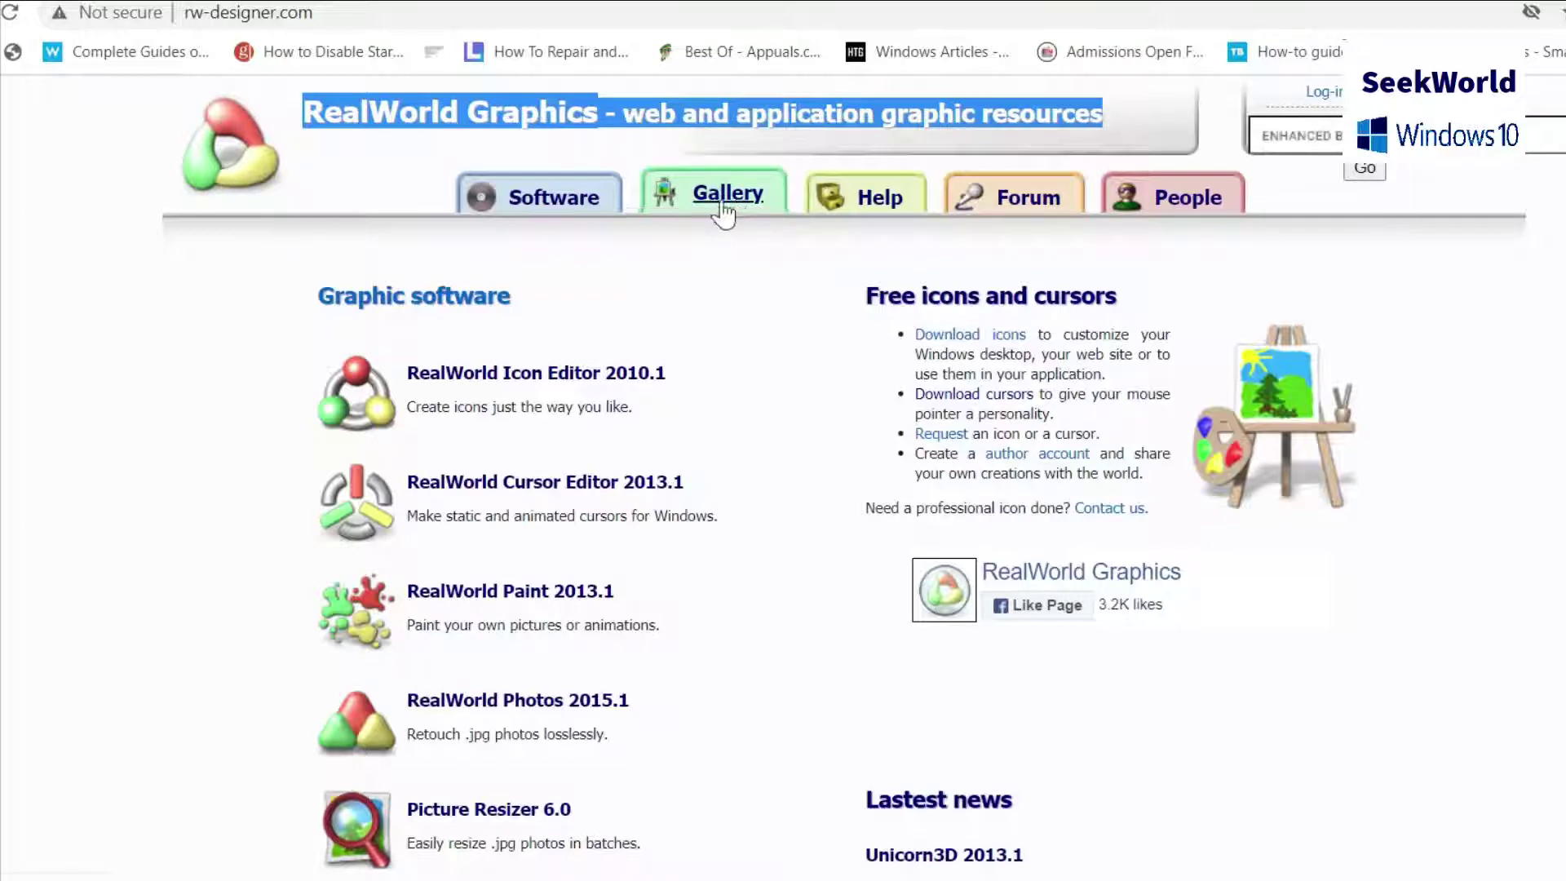
left_click(956, 167)
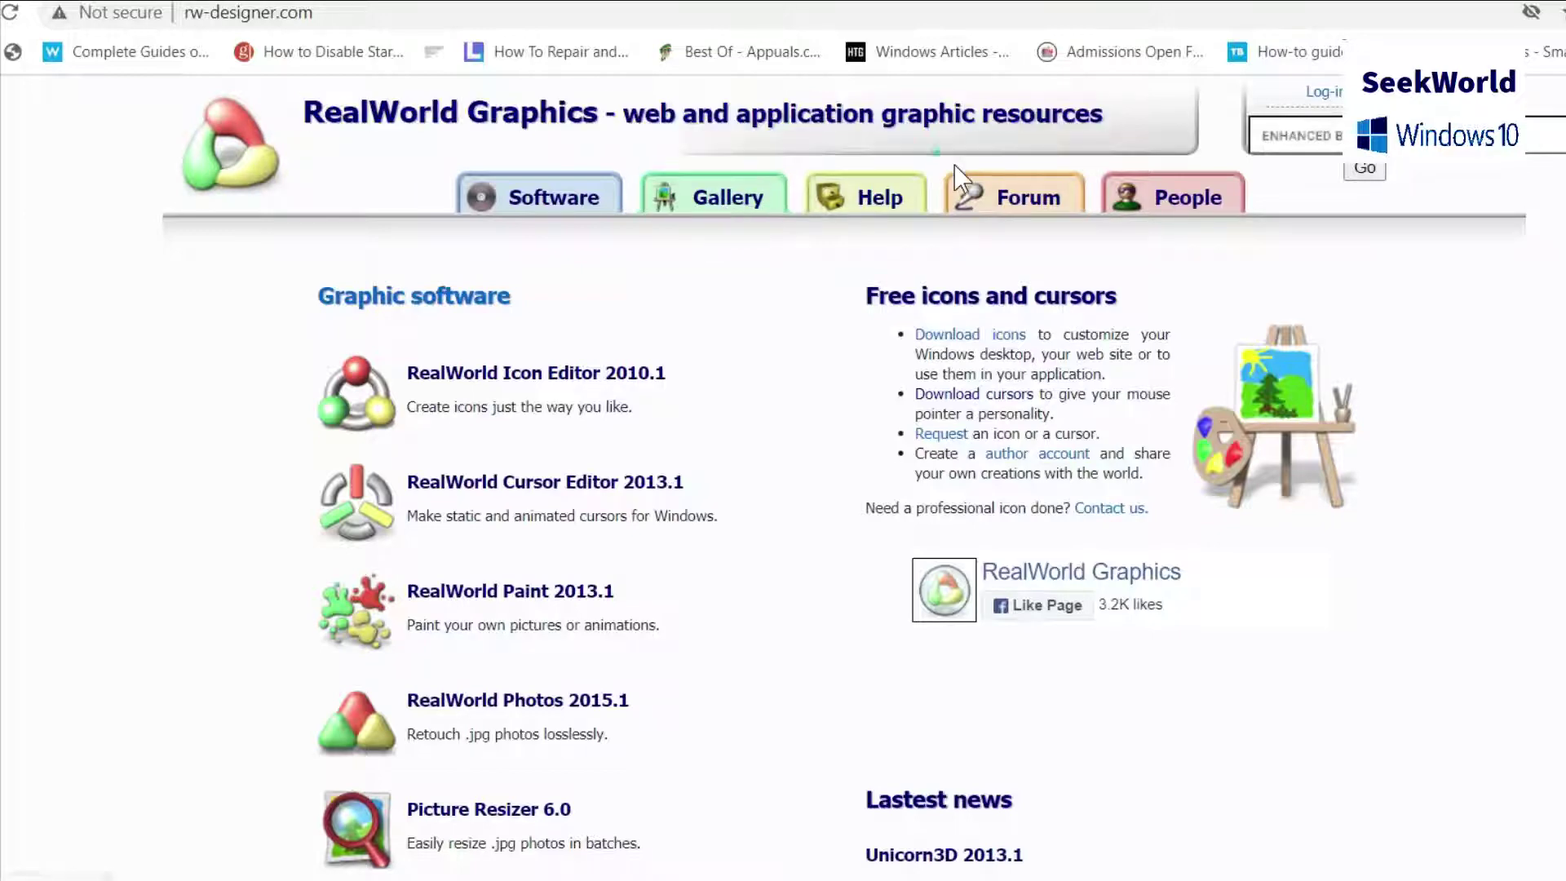
left_click(742, 201)
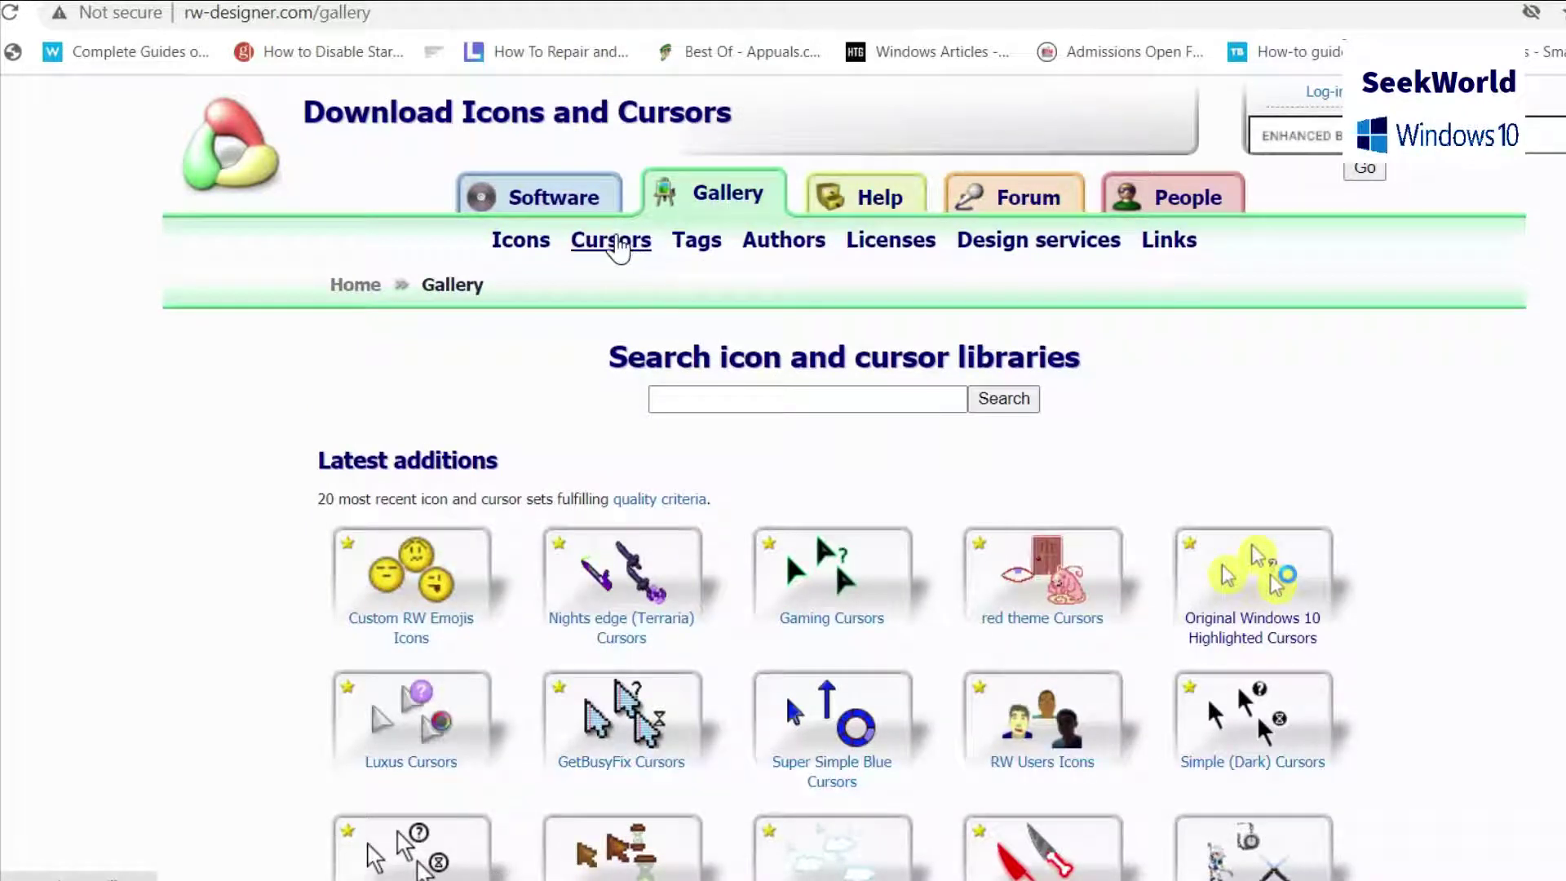
left_click(610, 246)
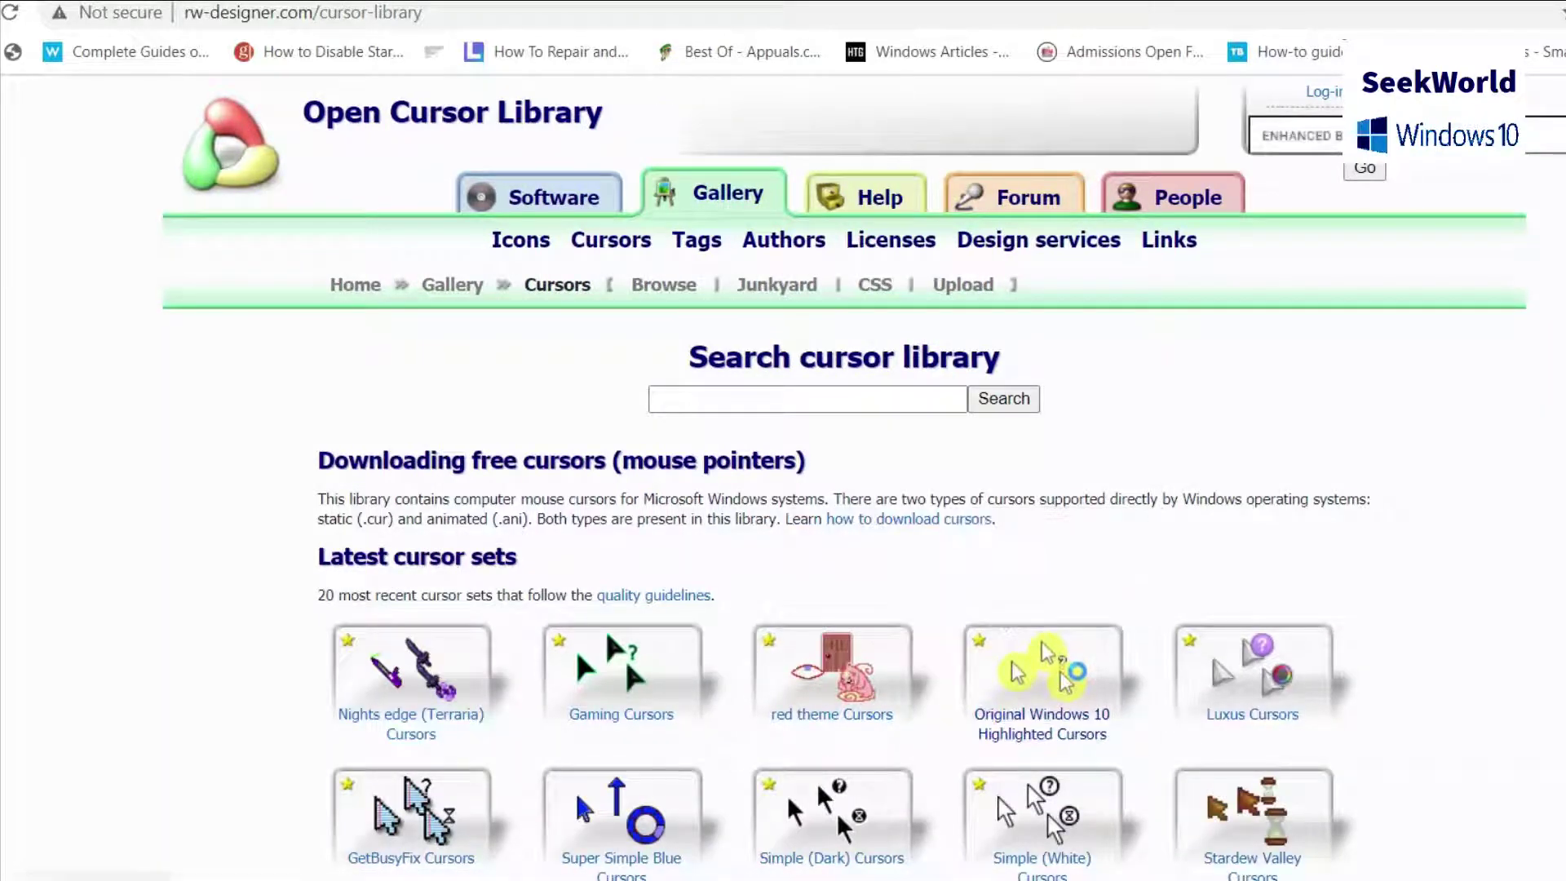
- Browse the latest cursor sets and open the VS Cursors set
scroll(783, 490, "down", 6)
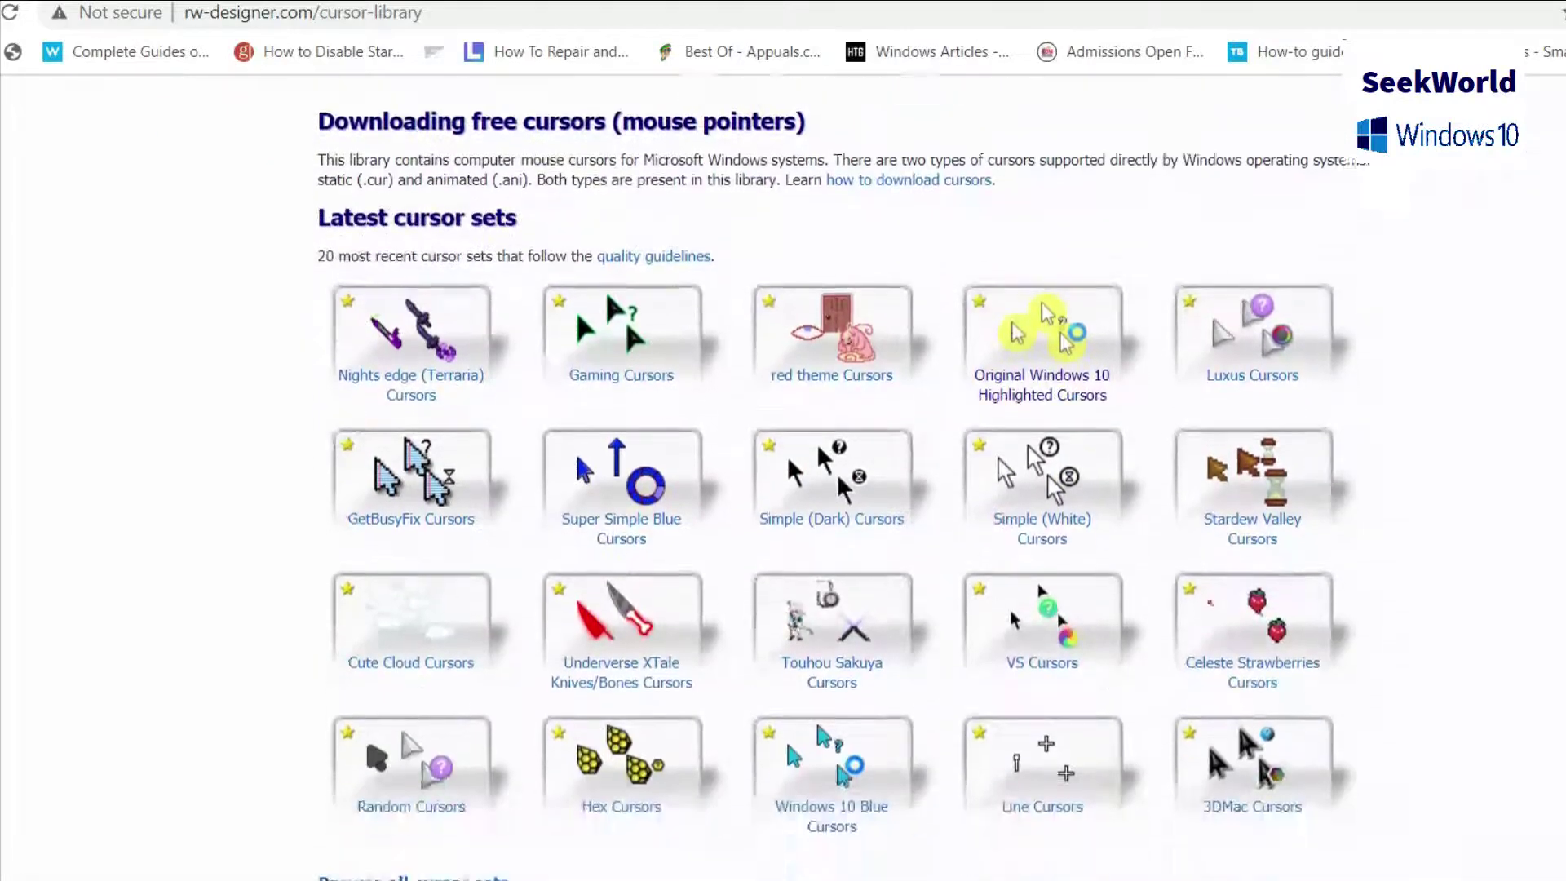
scroll(408, 269, "up", 1)
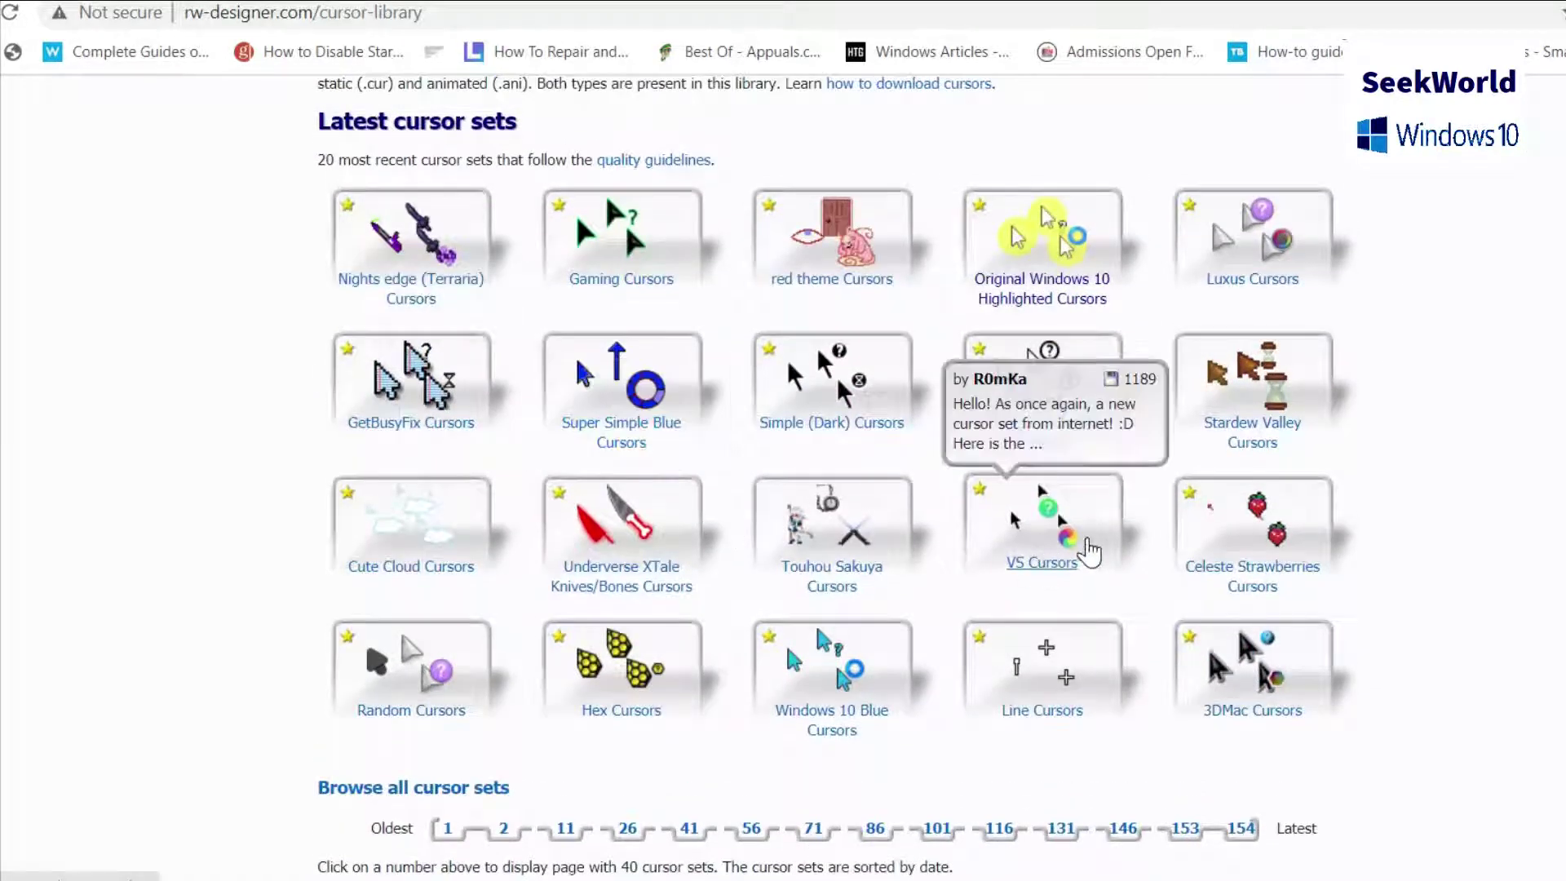
left_click(1052, 562)
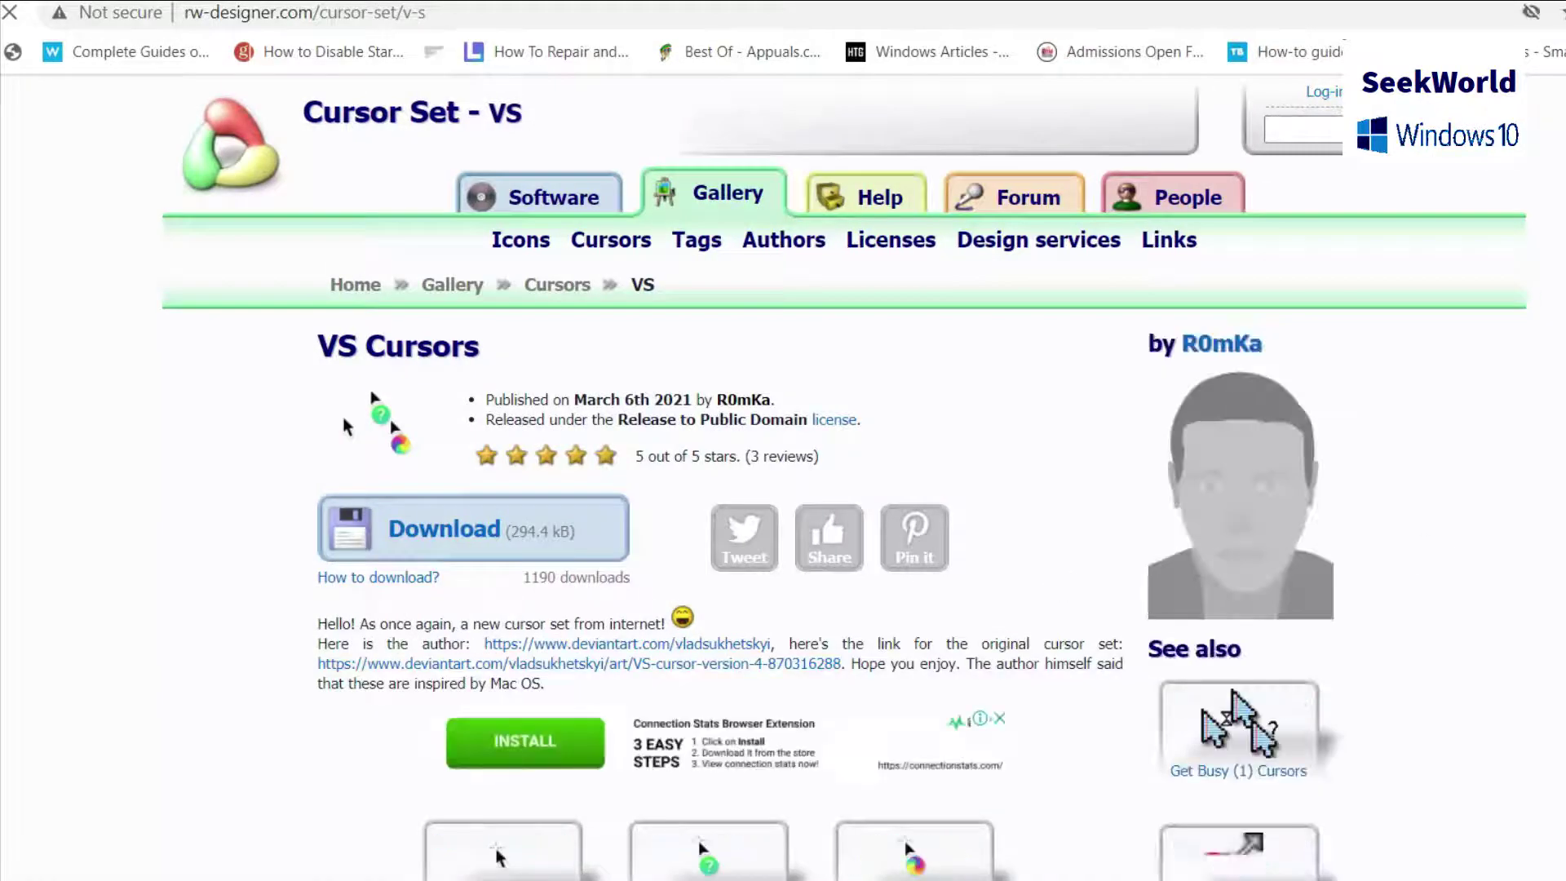
- Download the VS Working in Background.ani cursor from the set and show the downloaded file in its folder
scroll(784, 490, "down", 5)
scroll(783, 489, "down", 5)
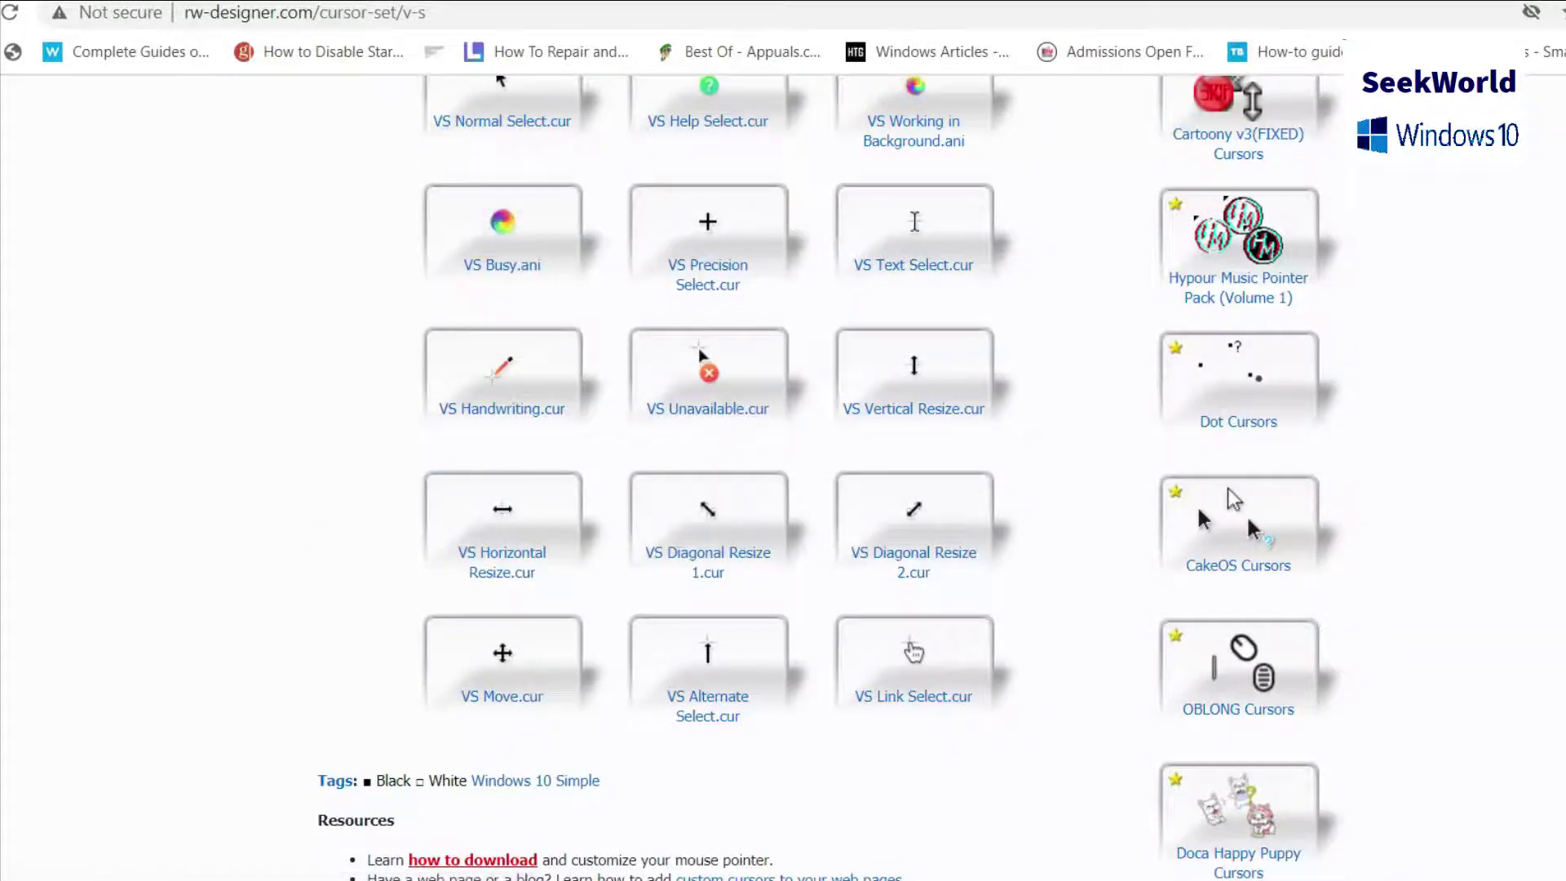
scroll(929, 677, "up", 7)
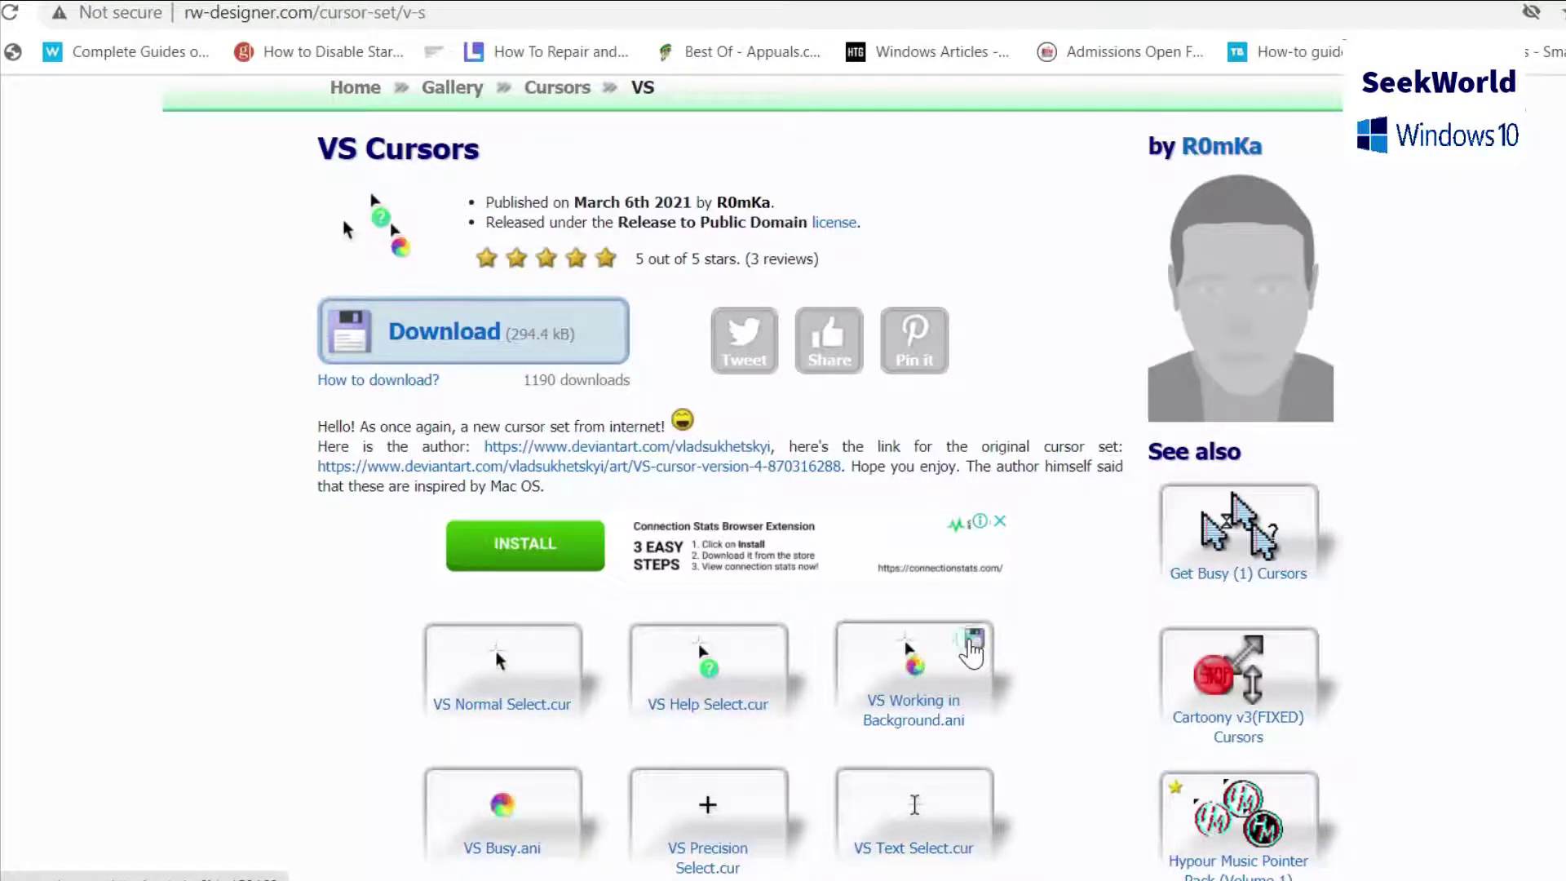
left_click(974, 649)
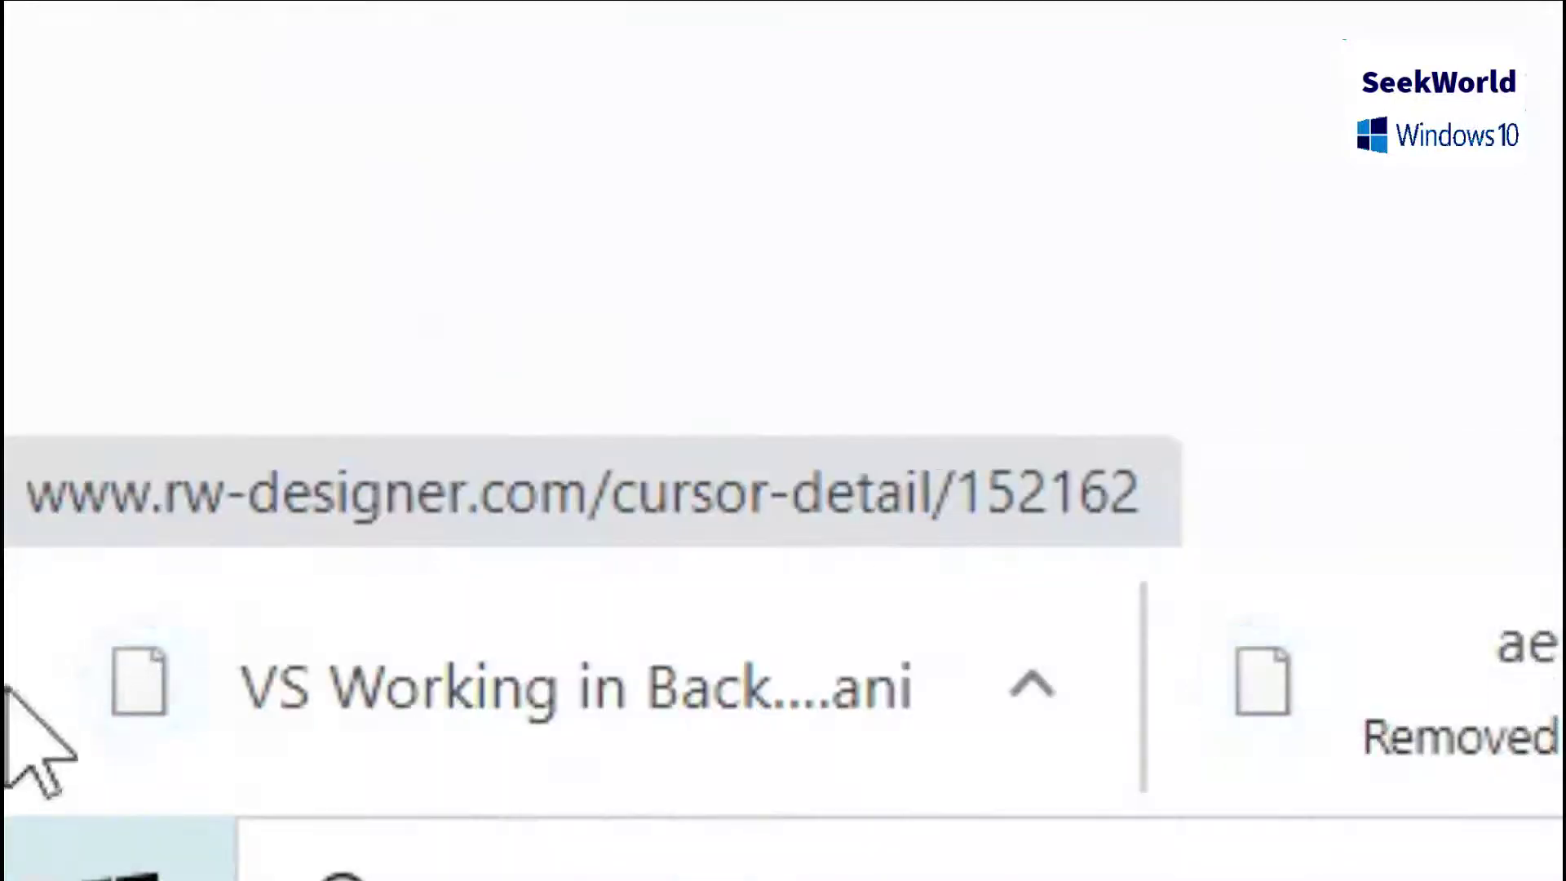
left_click(1029, 690)
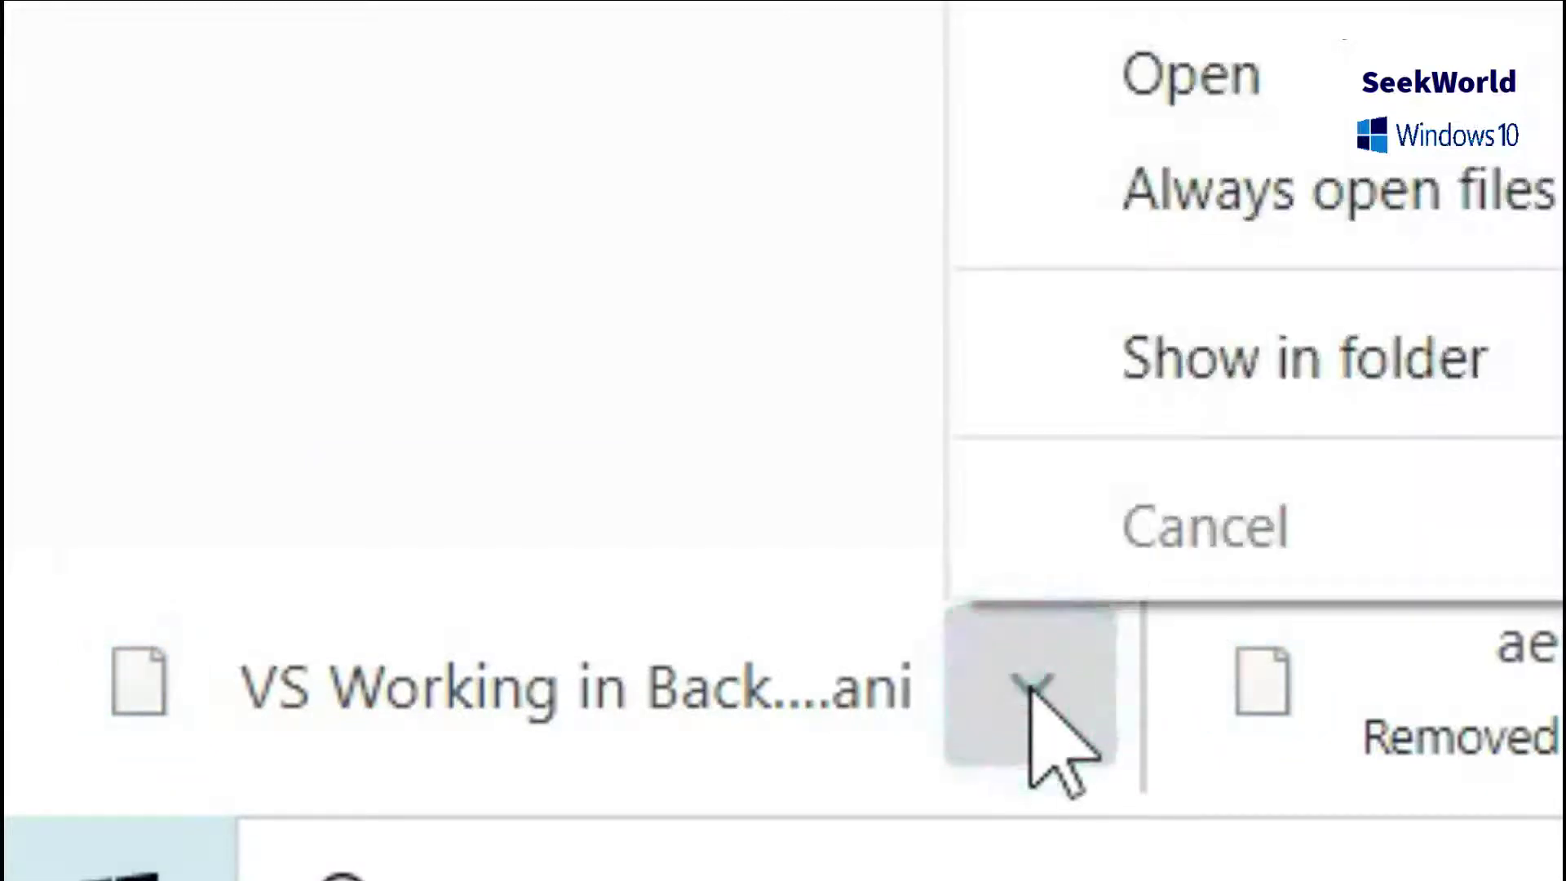
left_click(1321, 365)
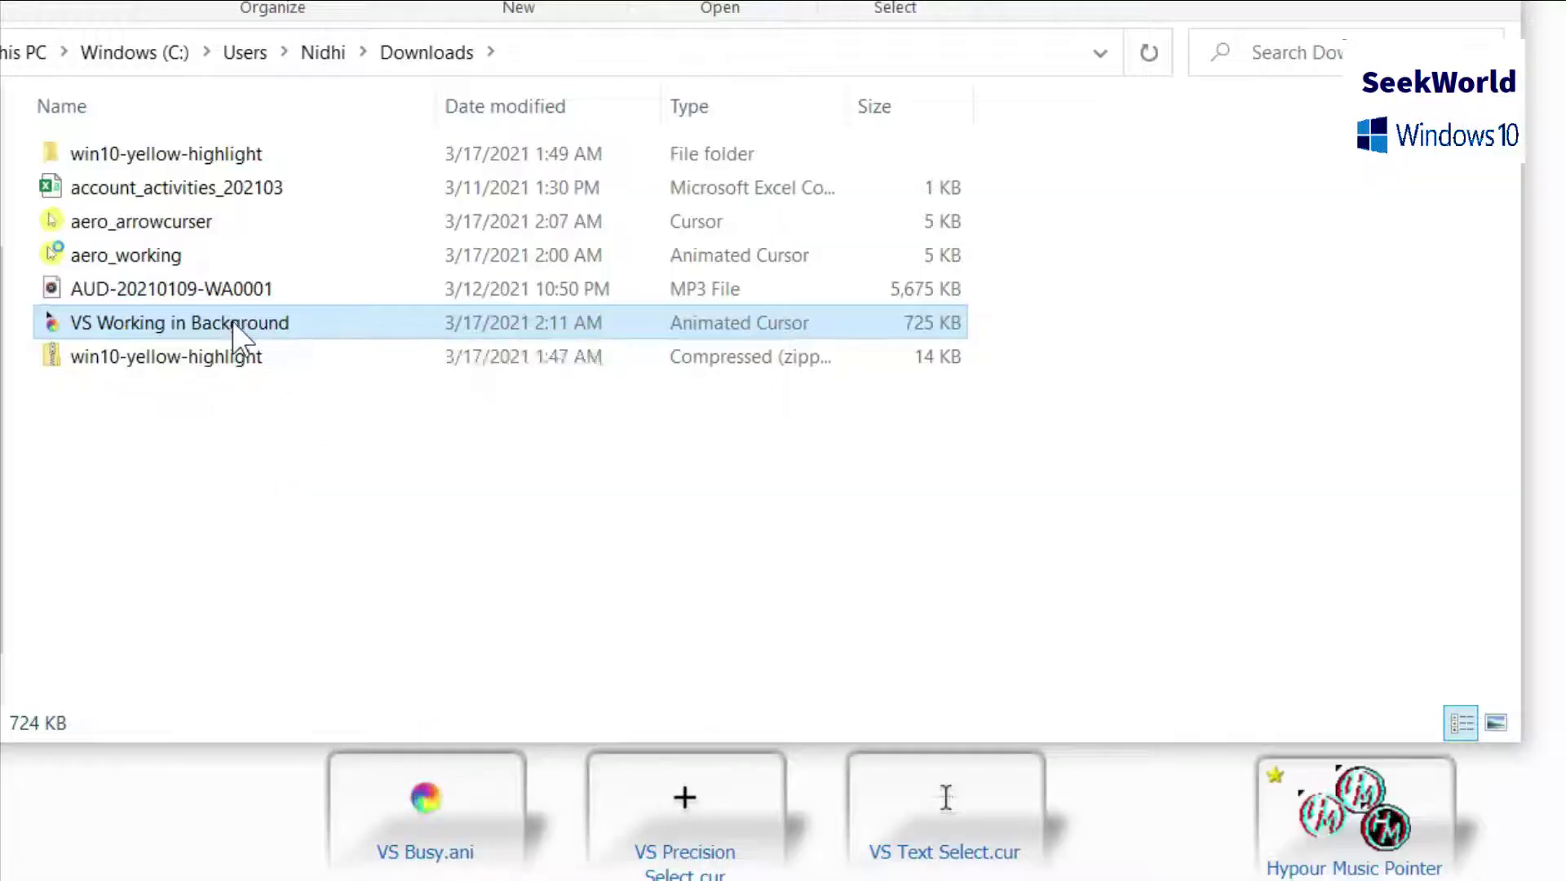
- Copy the downloaded VS Working in Background cursor file and open the Cursors folder inside Windows on the C: drive
right_click(771, 836)
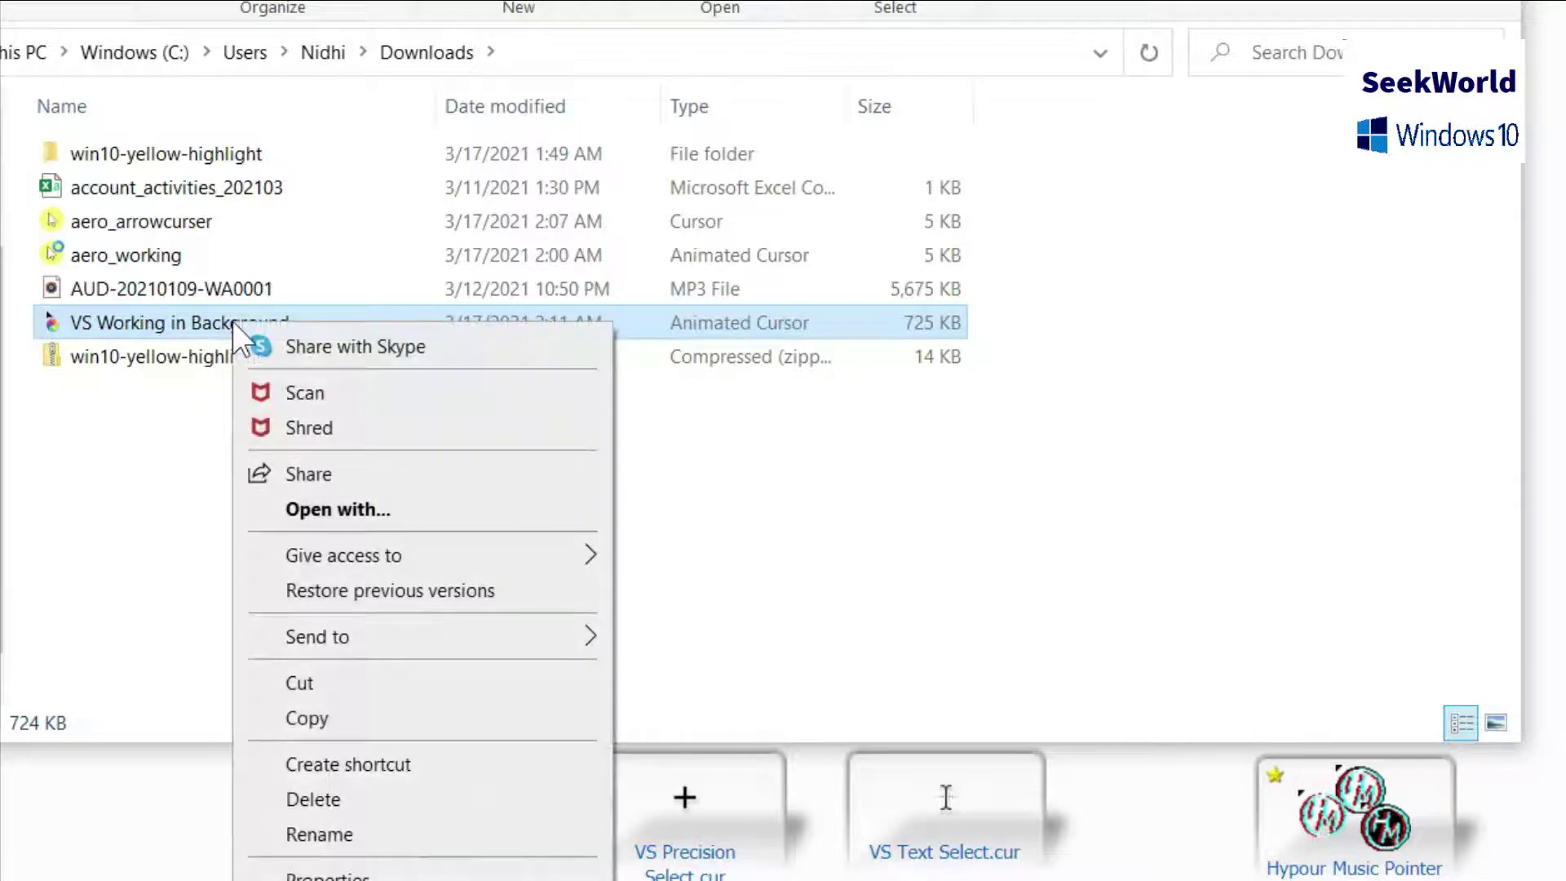
left_click(336, 730)
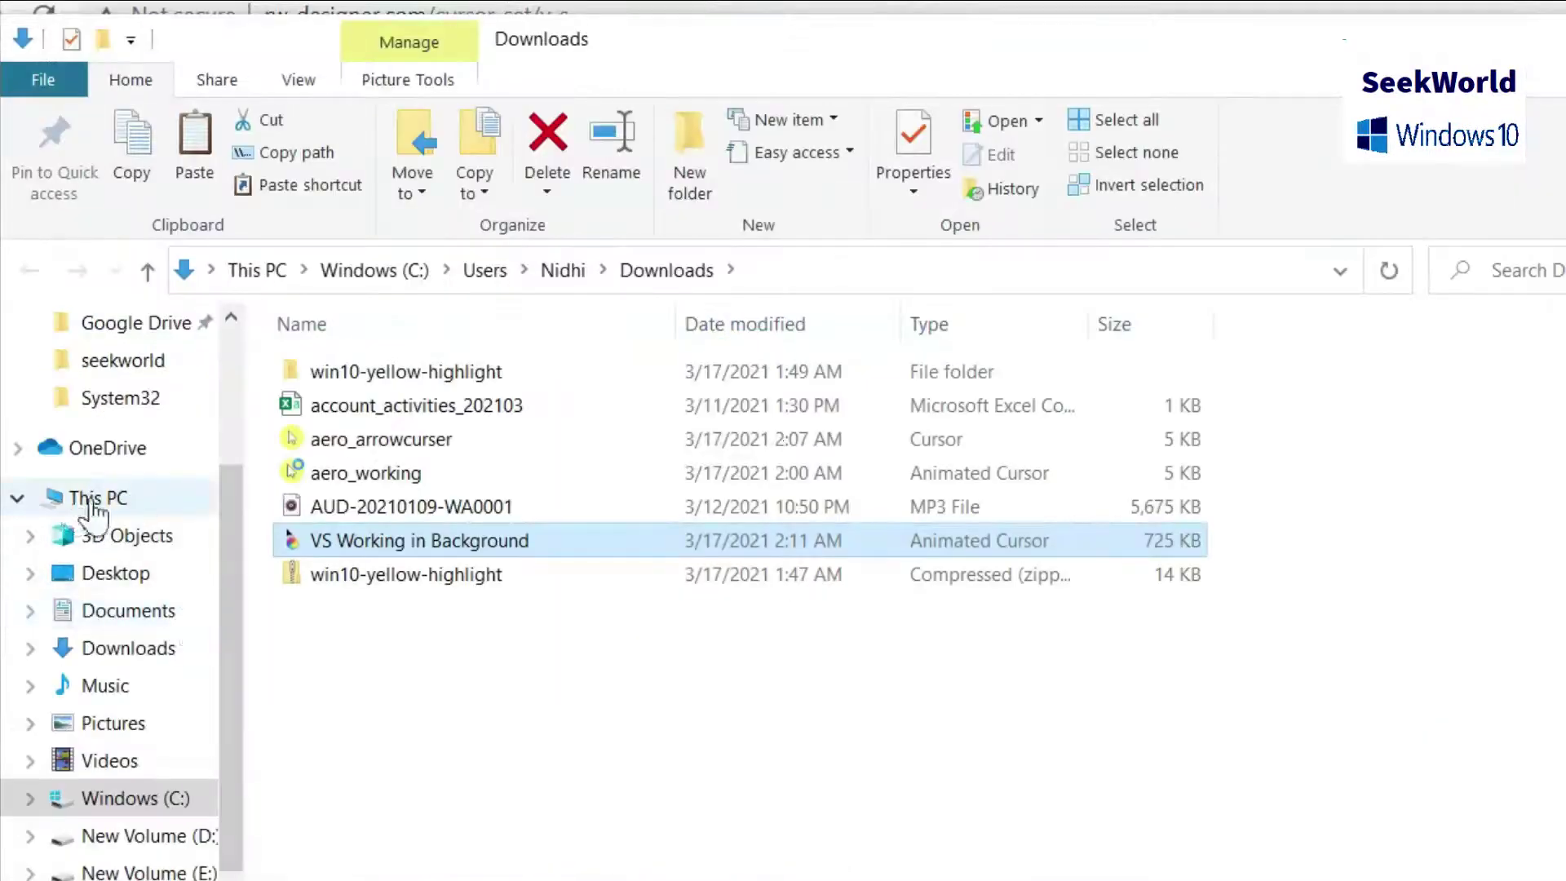
left_click(98, 499)
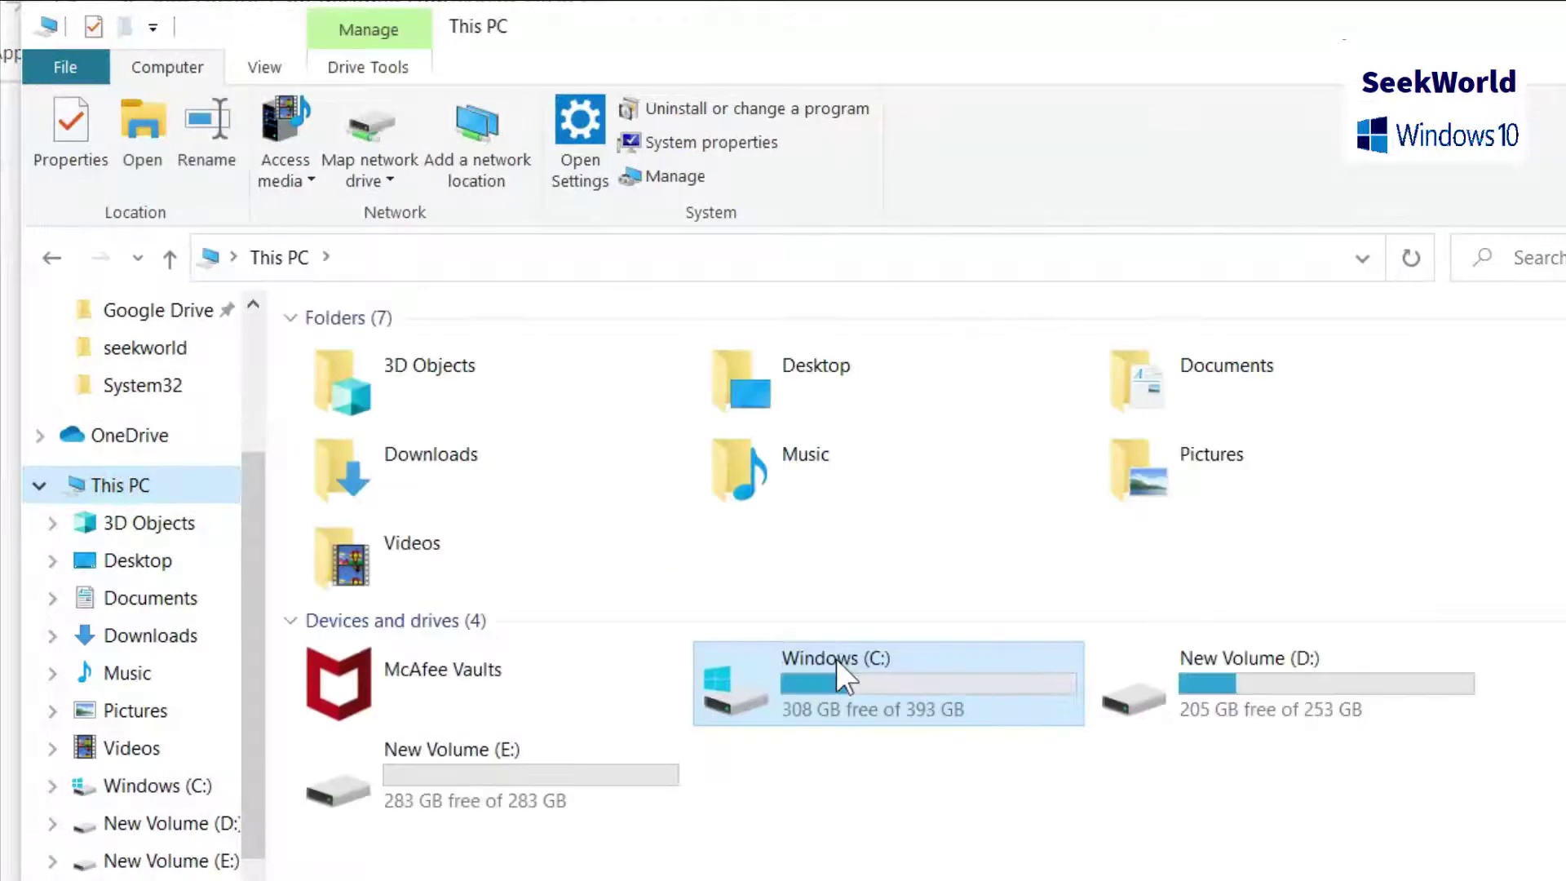
double_click(859, 684)
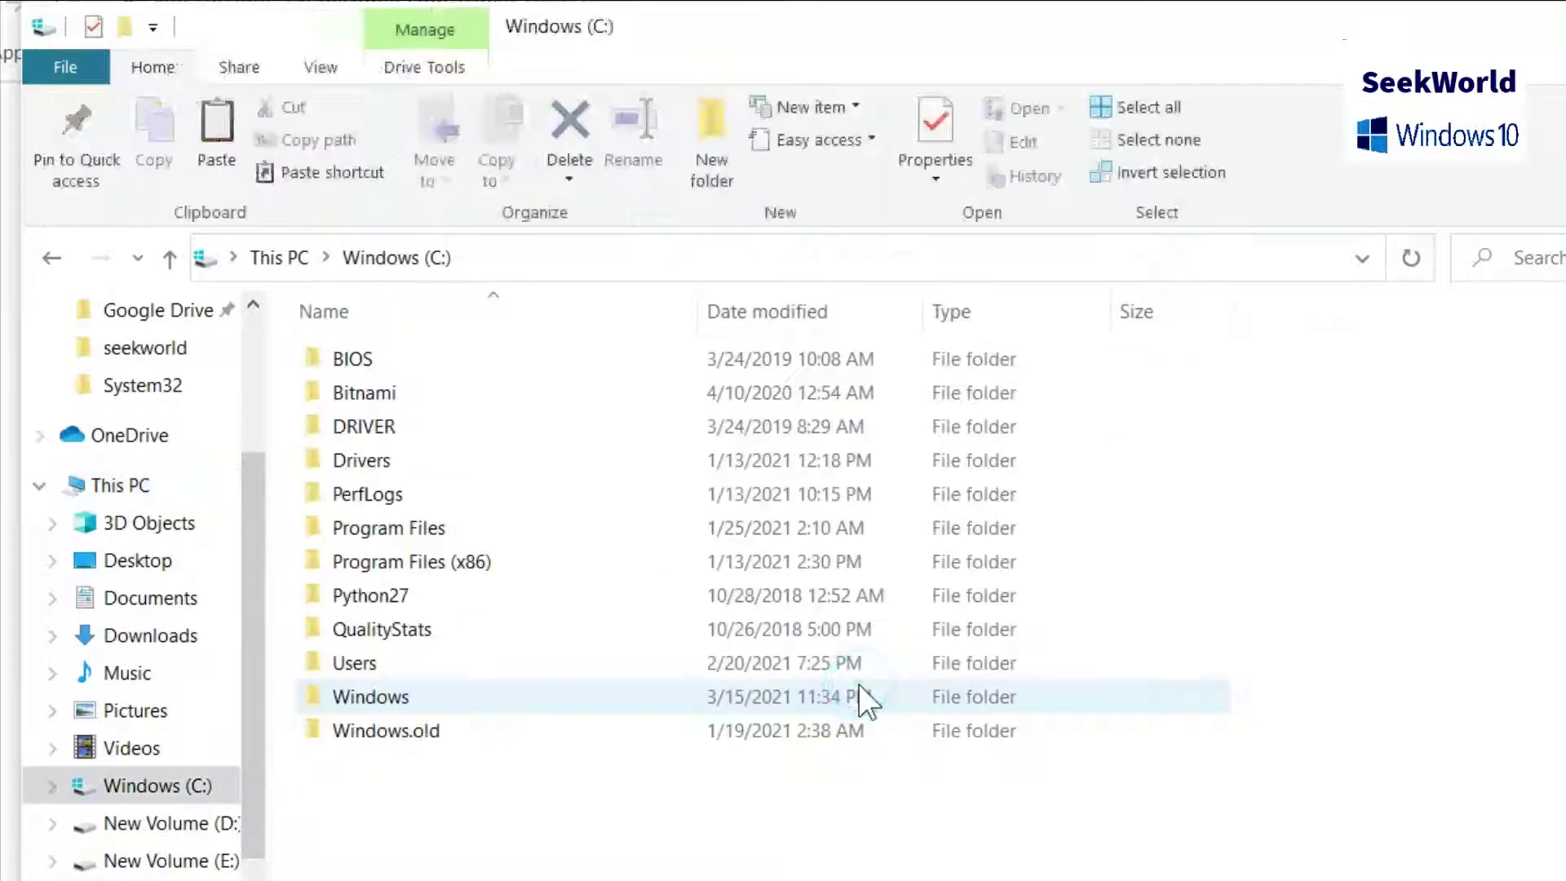
left_click(477, 703)
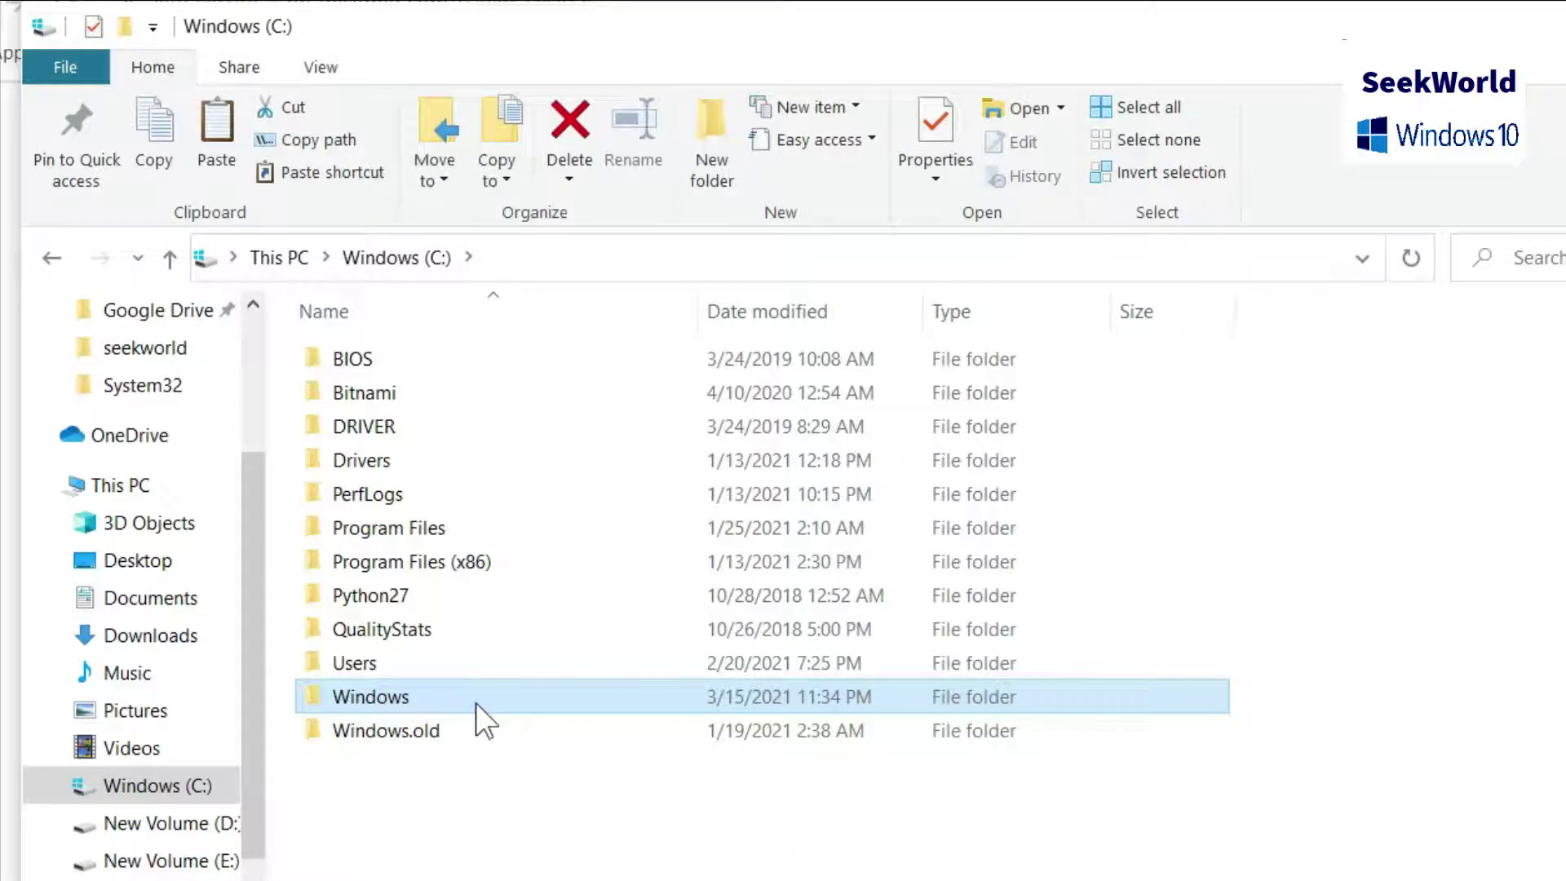
double_click(476, 703)
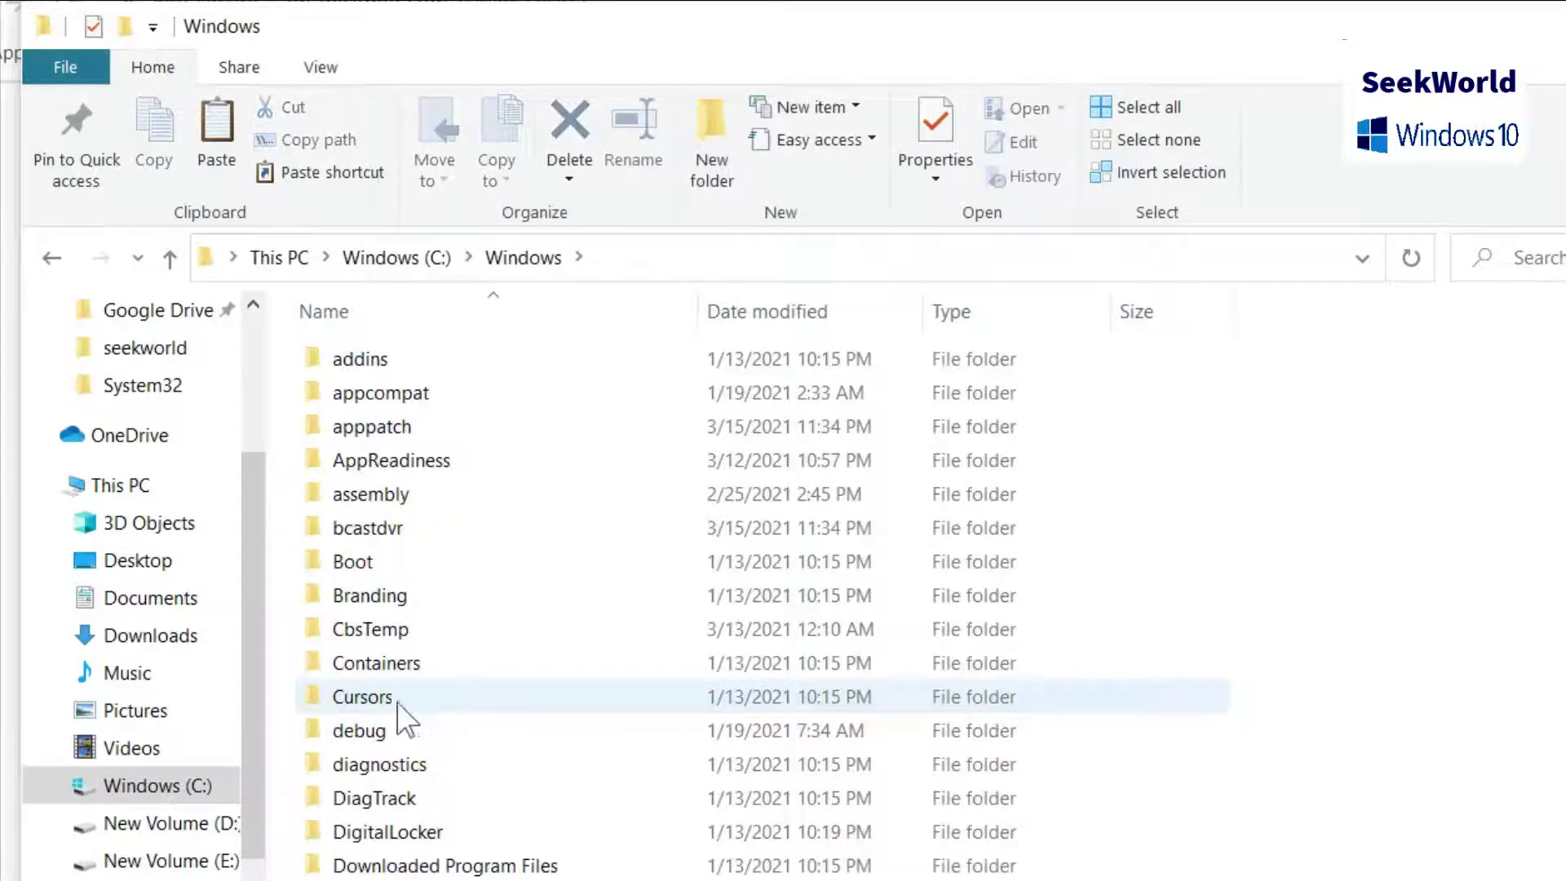
double_click(379, 690)
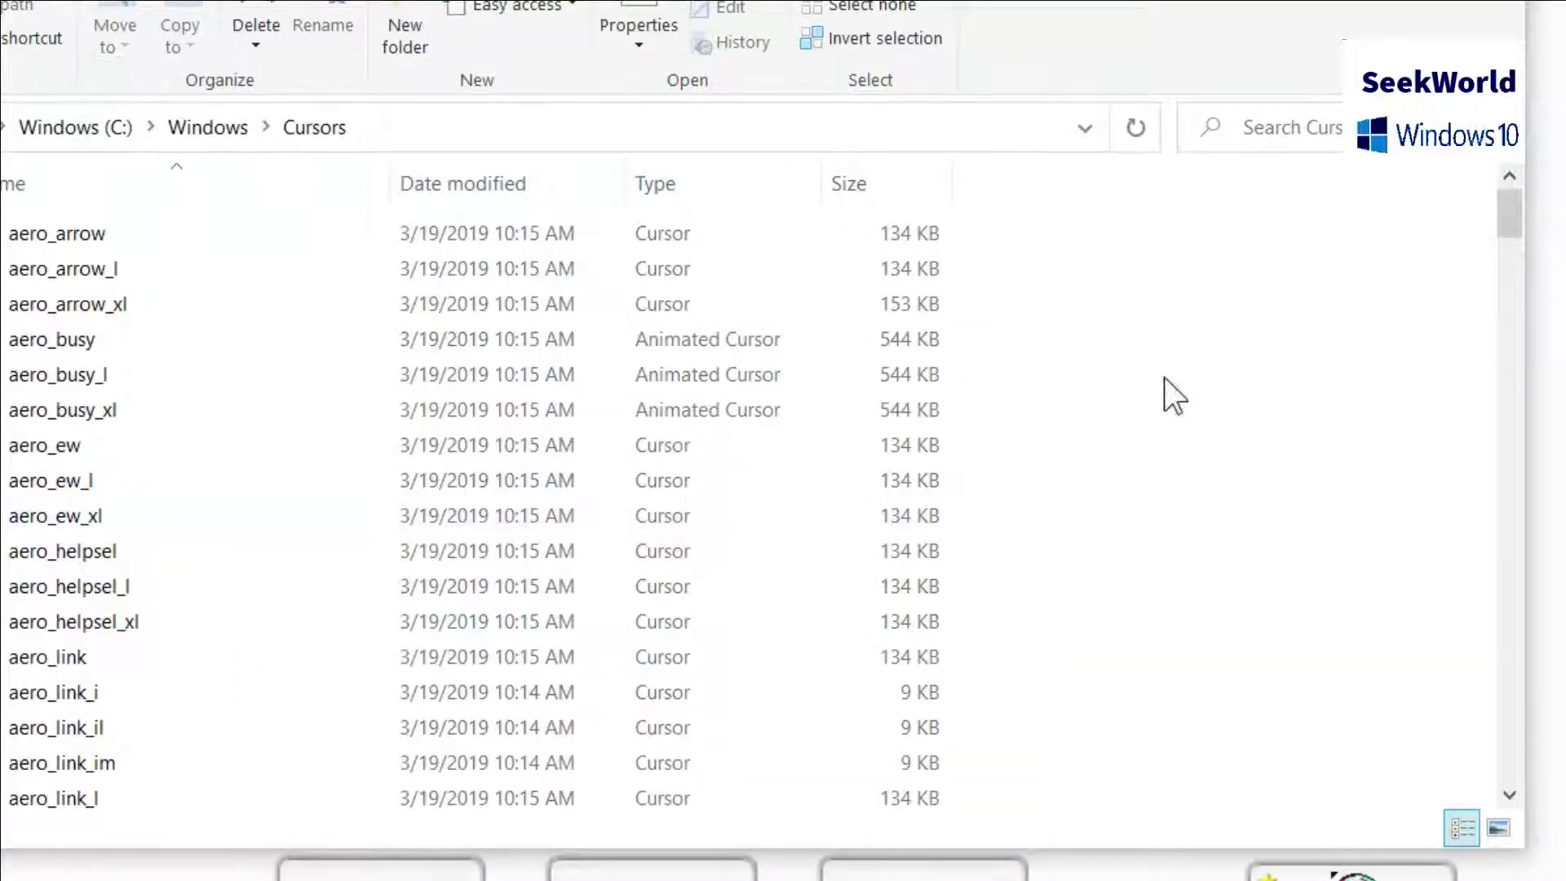
- Paste the copied cursor file into the Cursors folder, granting administrator permission for the copy
right_click(1173, 396)
left_click(1278, 620)
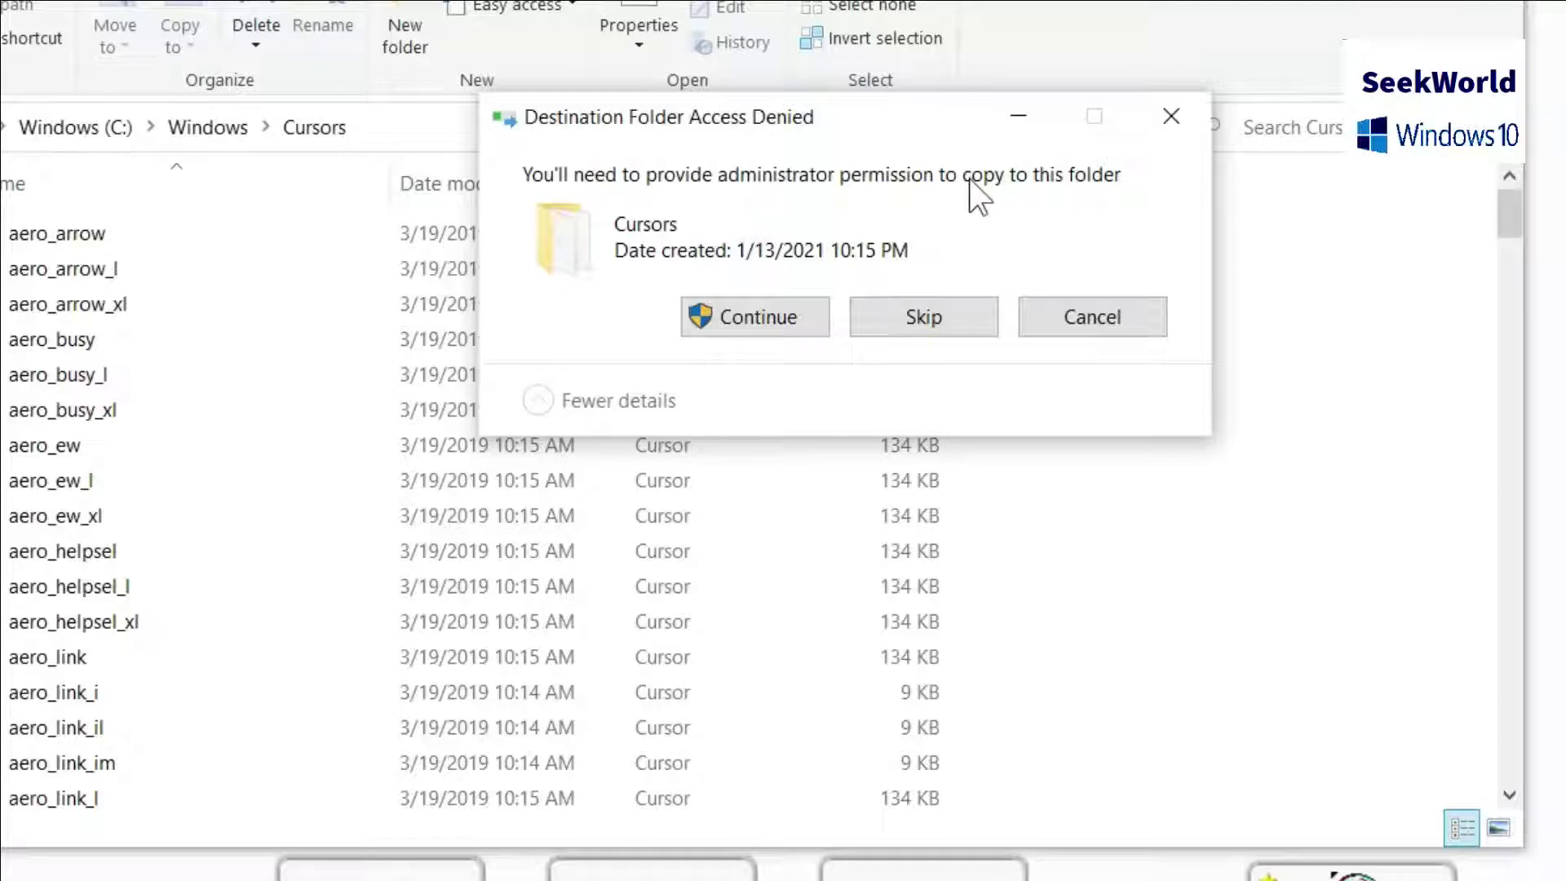
left_click(744, 318)
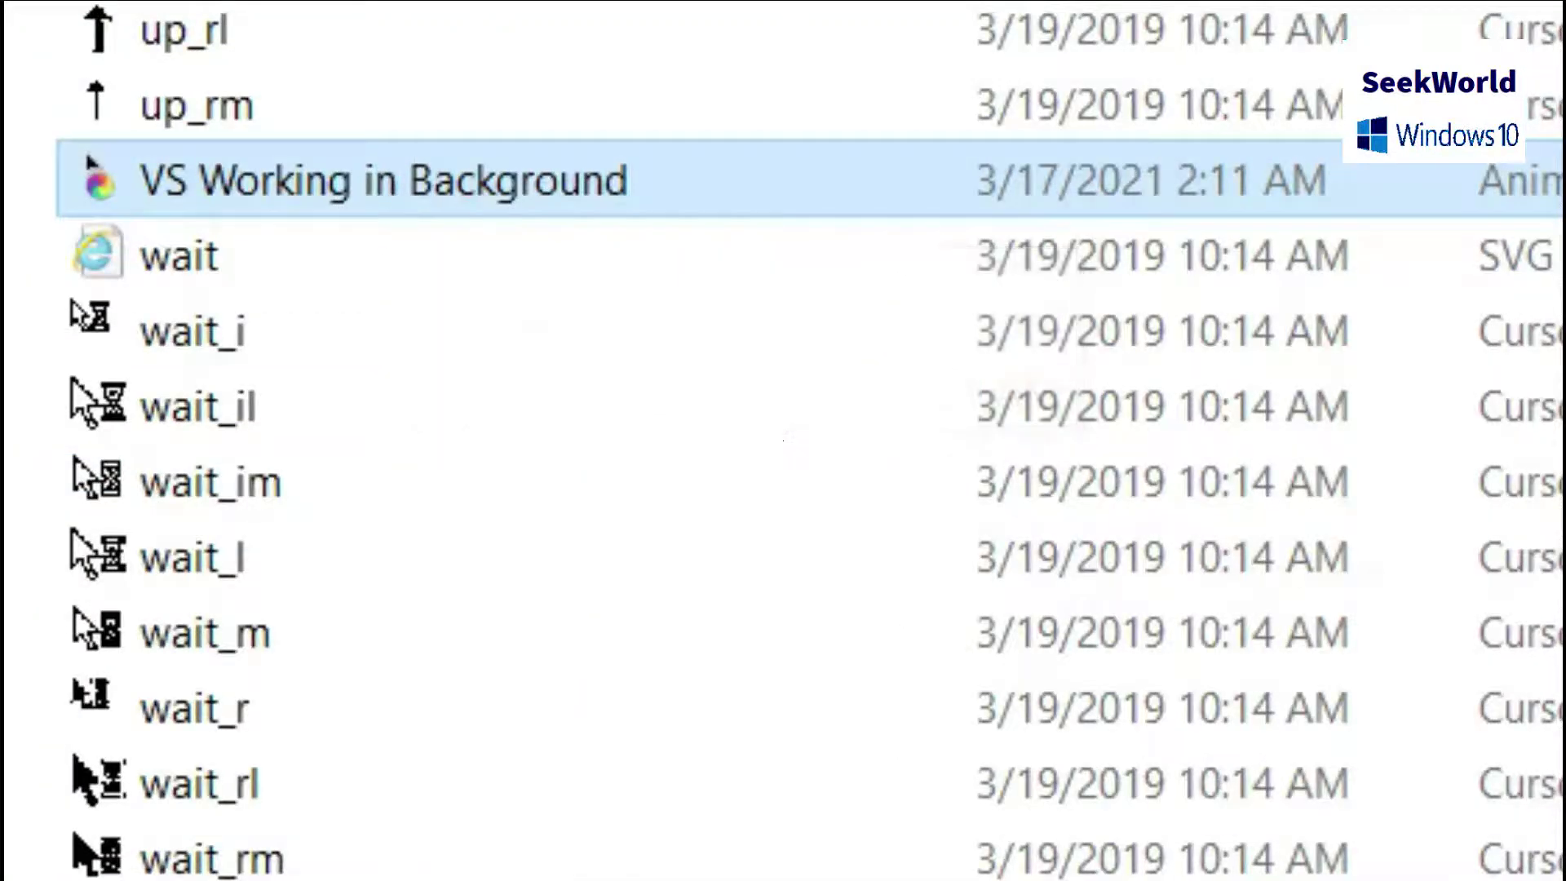
- Search Windows for "mouse", open Mouse settings, and bring up the pointer settings in the additional mouse options
left_click(350, 846)
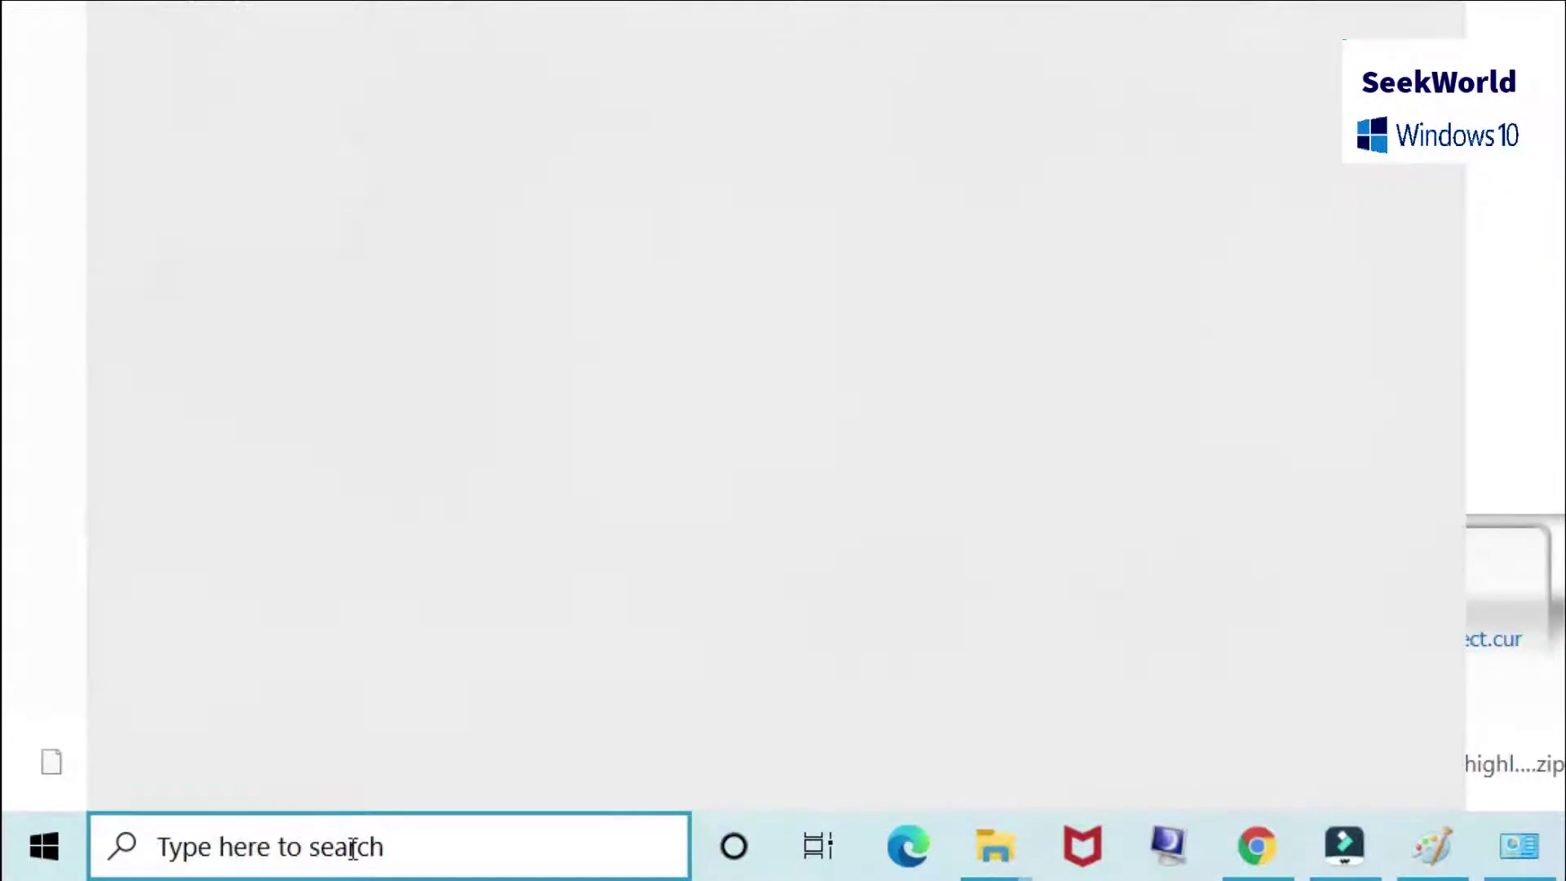
type("mo")
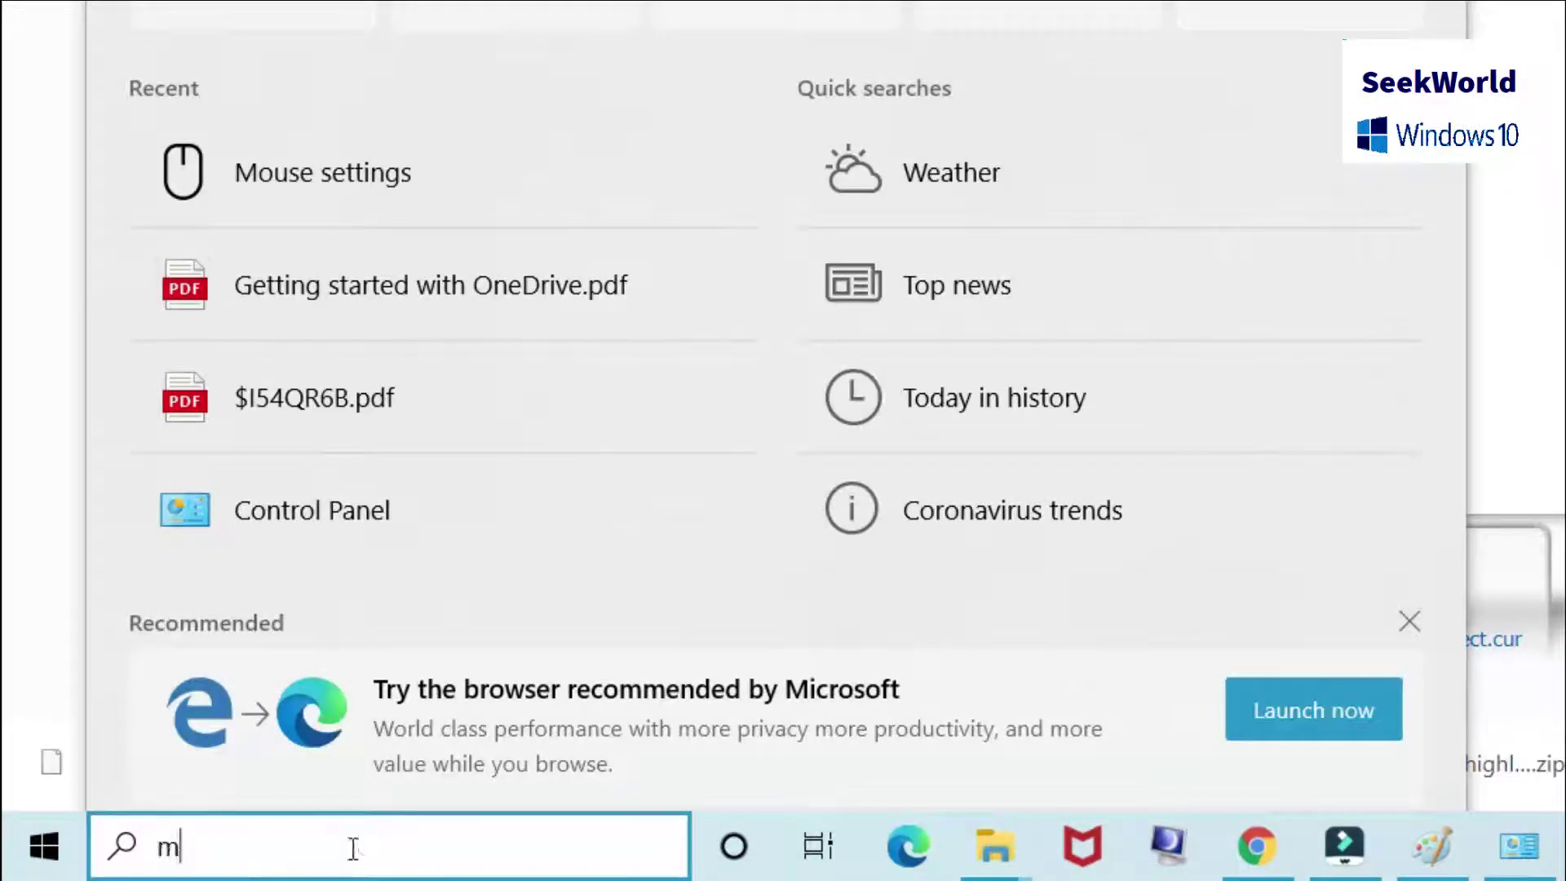
type("use")
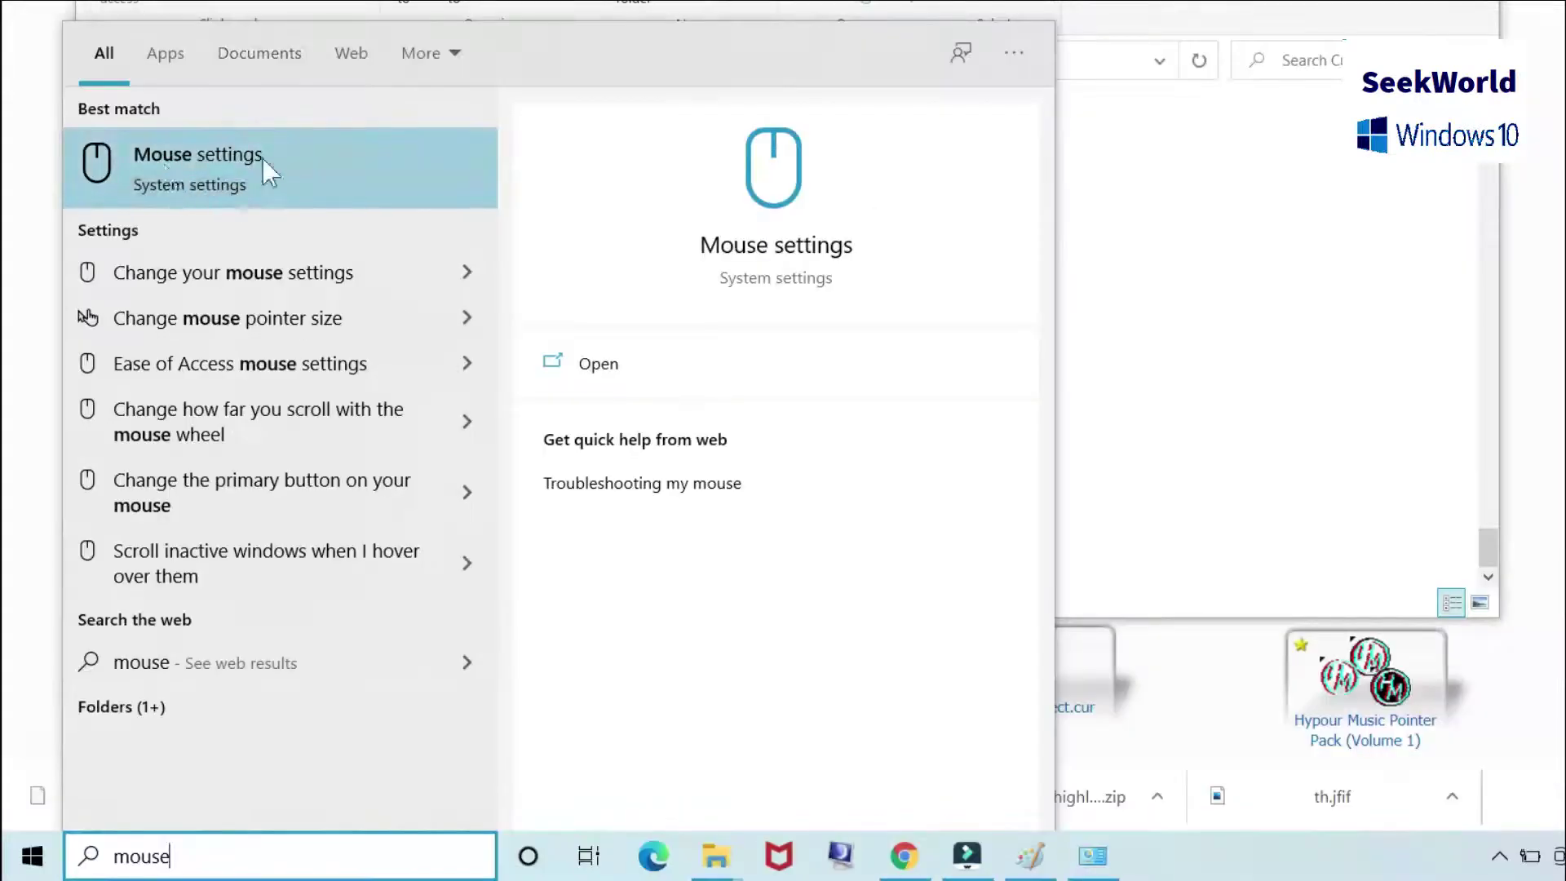
left_click(239, 157)
left_click(242, 167)
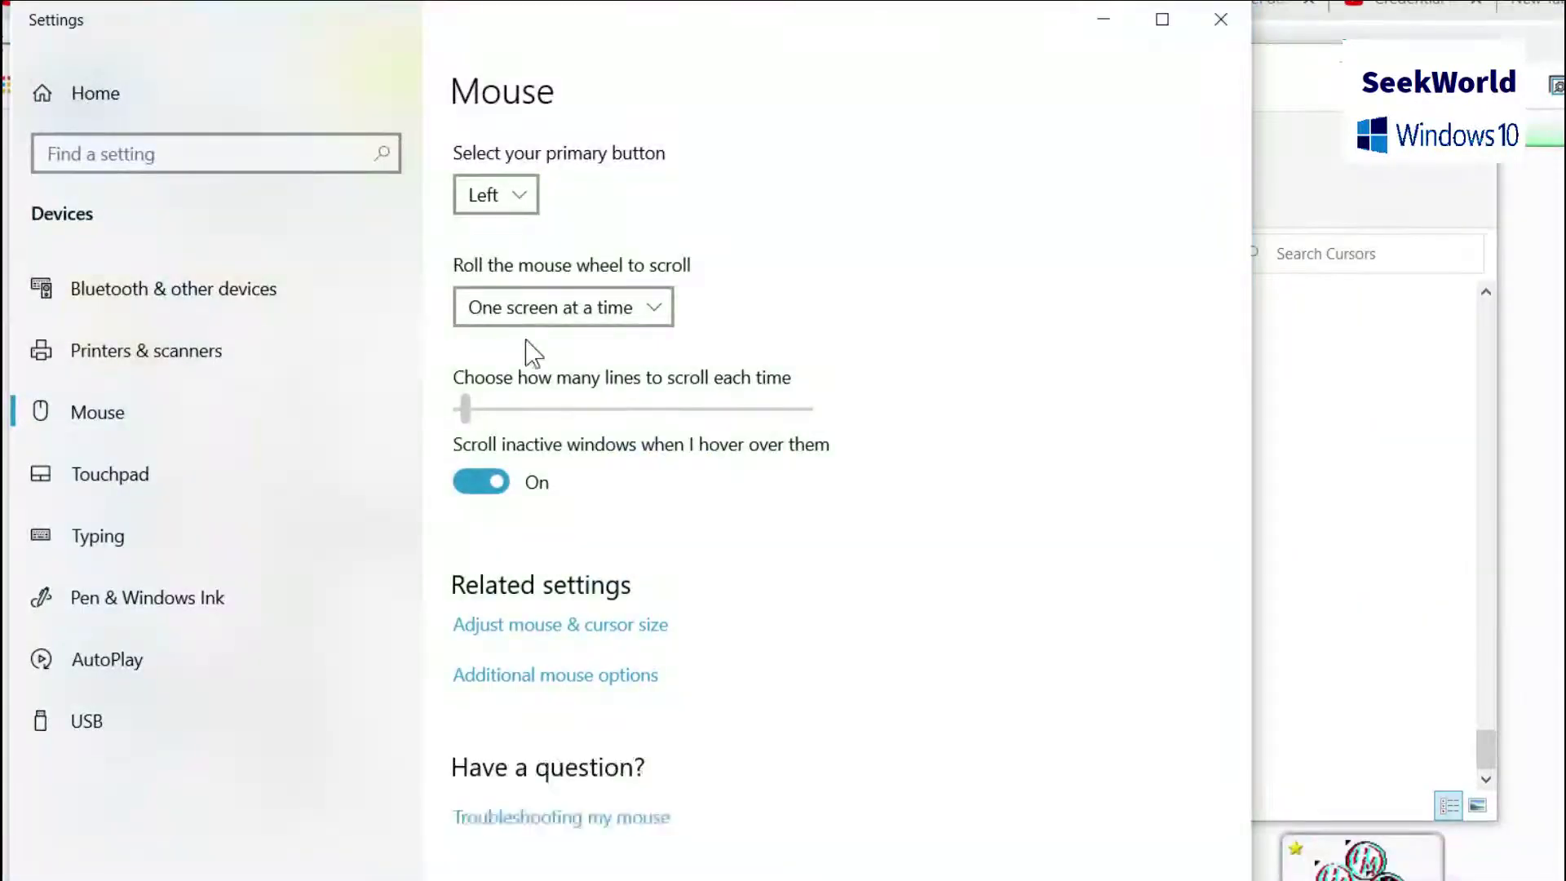
left_click(537, 678)
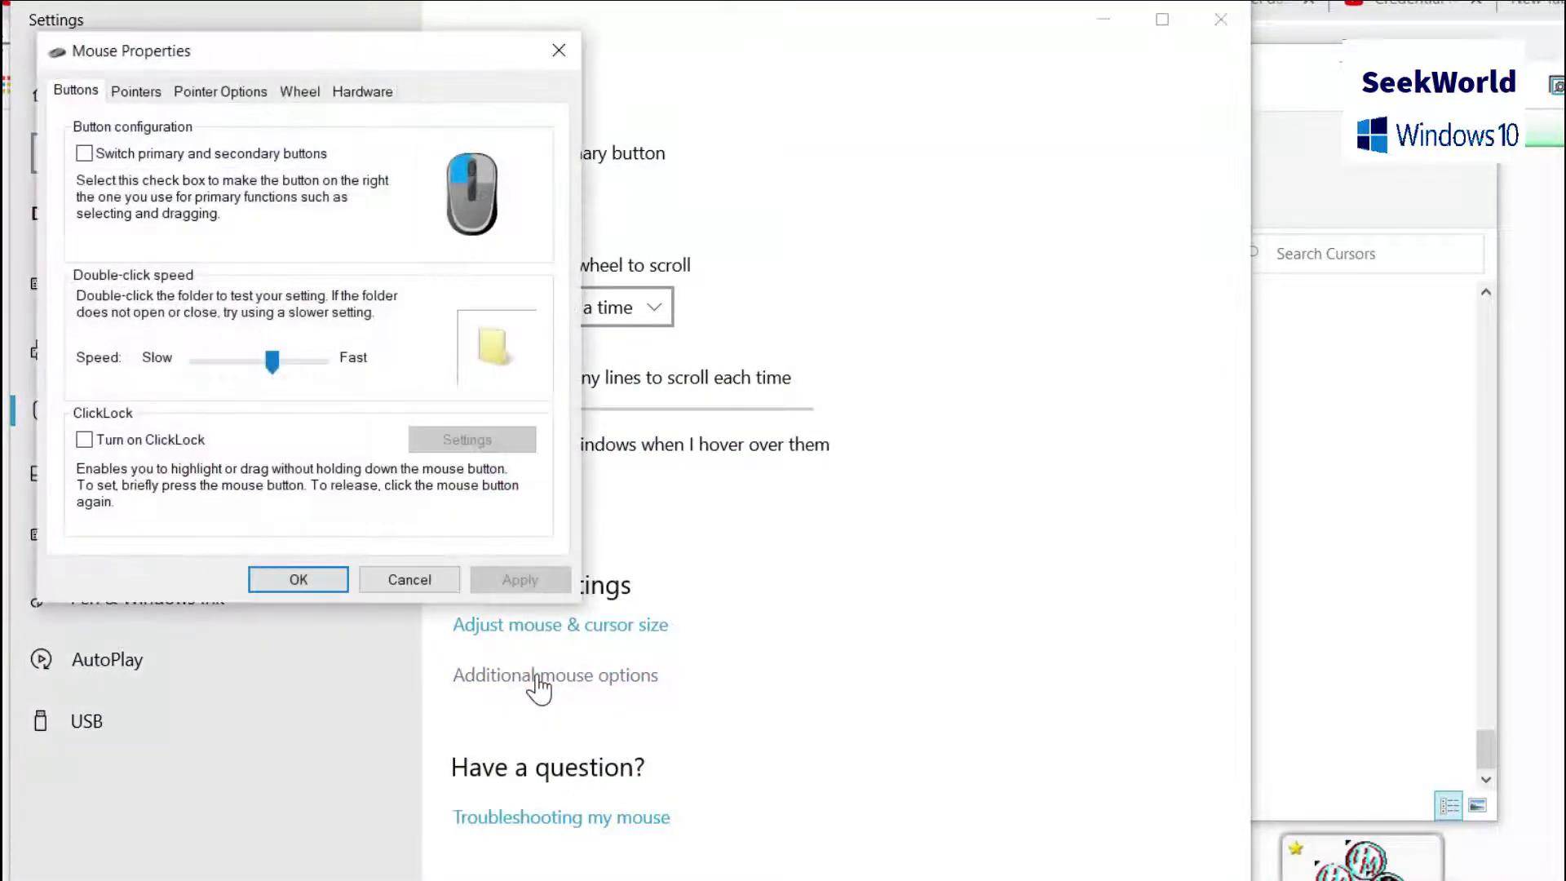
left_click(134, 91)
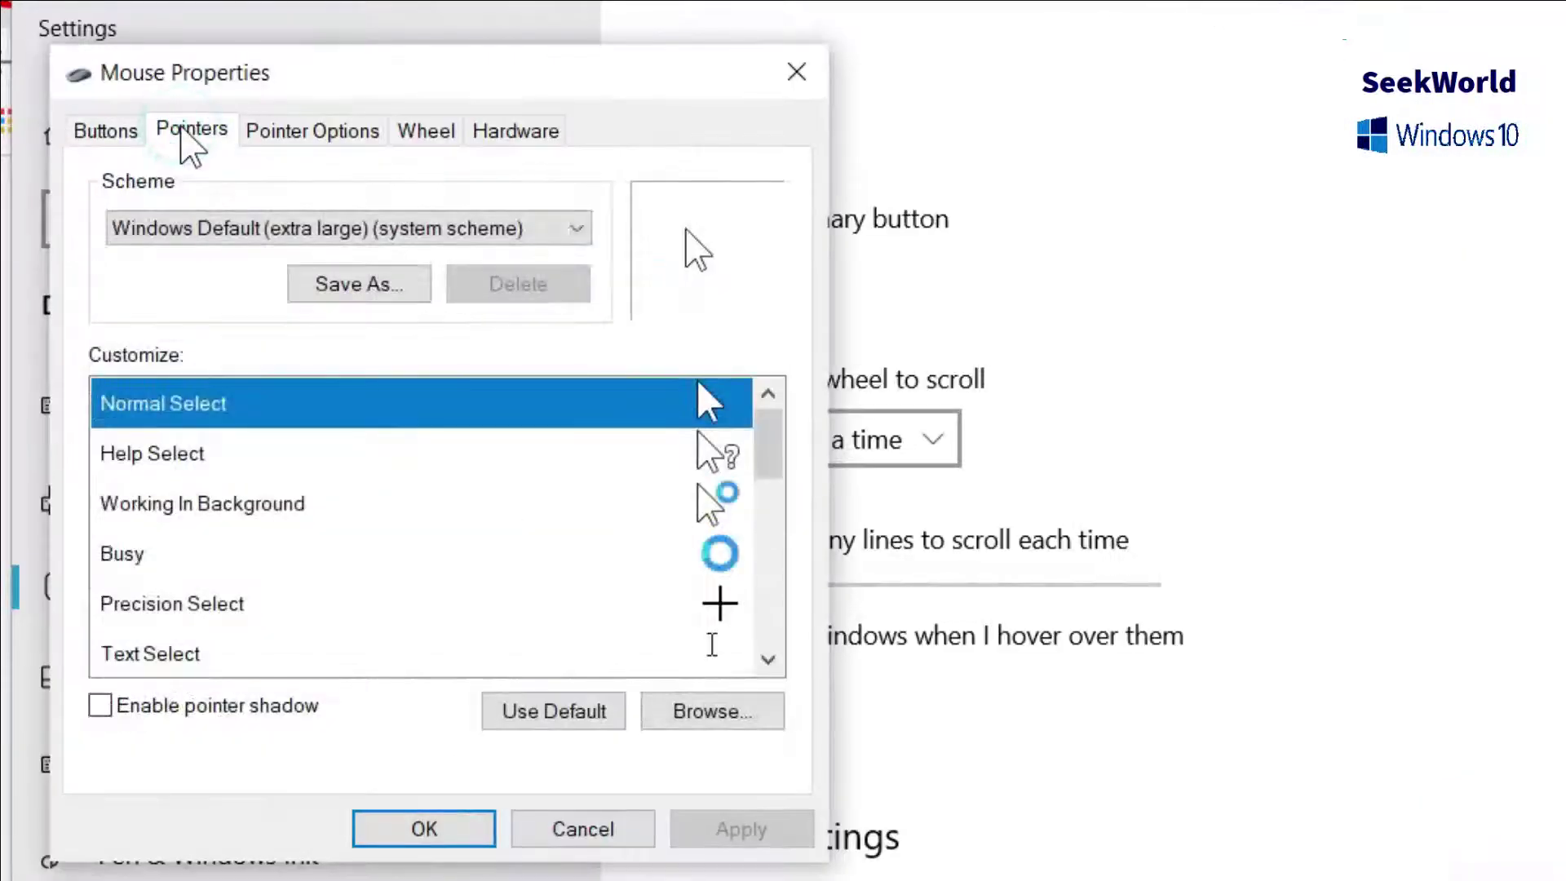
- Set the pointer scheme to (None) in Mouse Properties
left_click(318, 219)
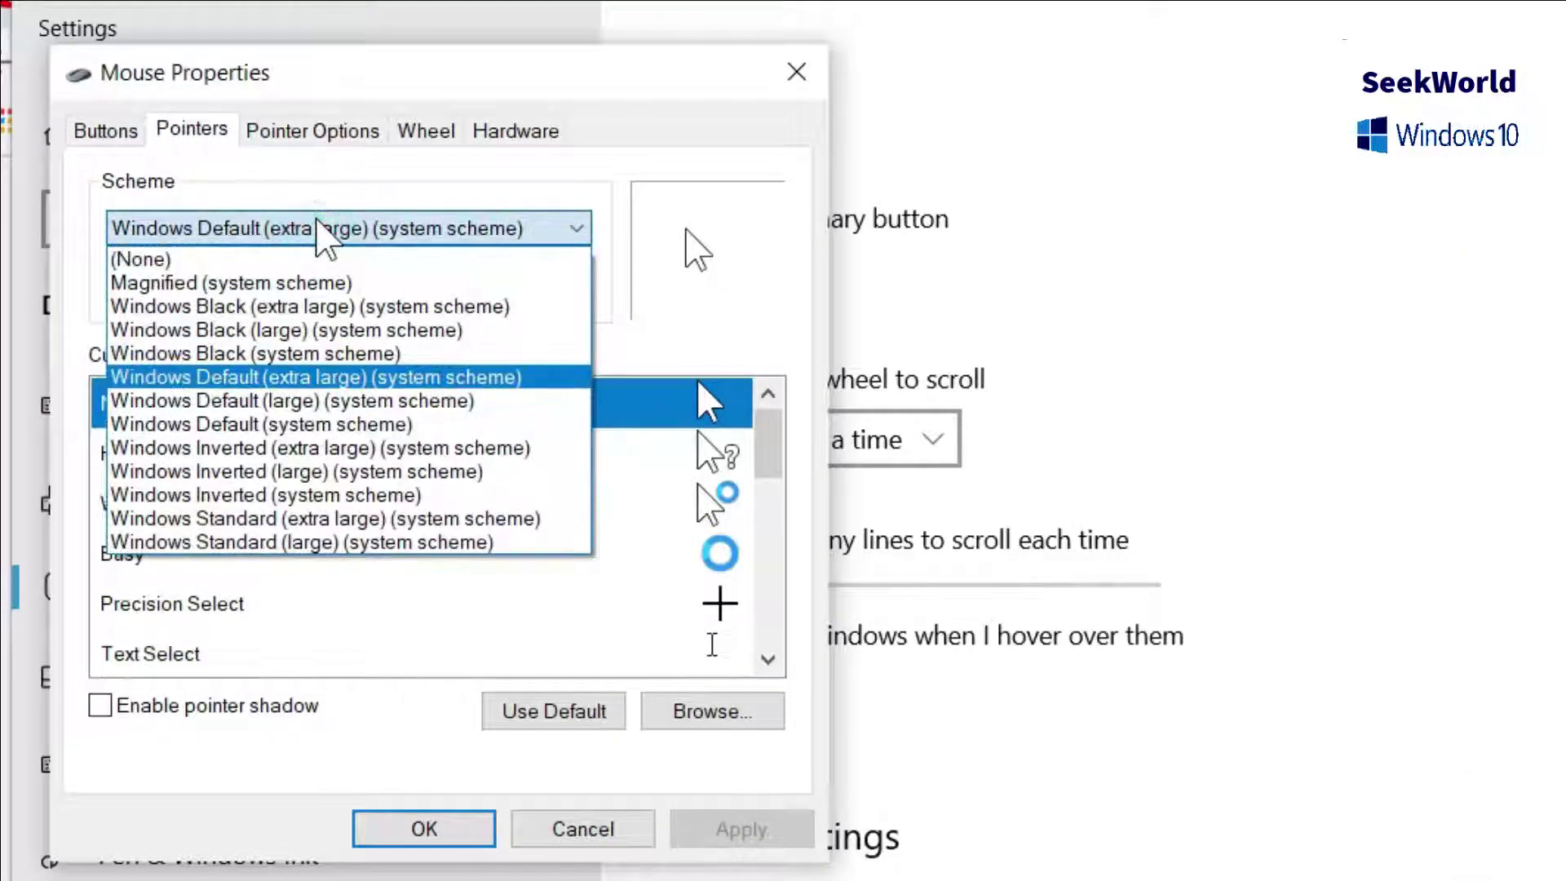
left_click(318, 218)
left_click(318, 219)
scroll(318, 269, "up", 3)
left_click(318, 254)
scroll(619, 620, "down", 5)
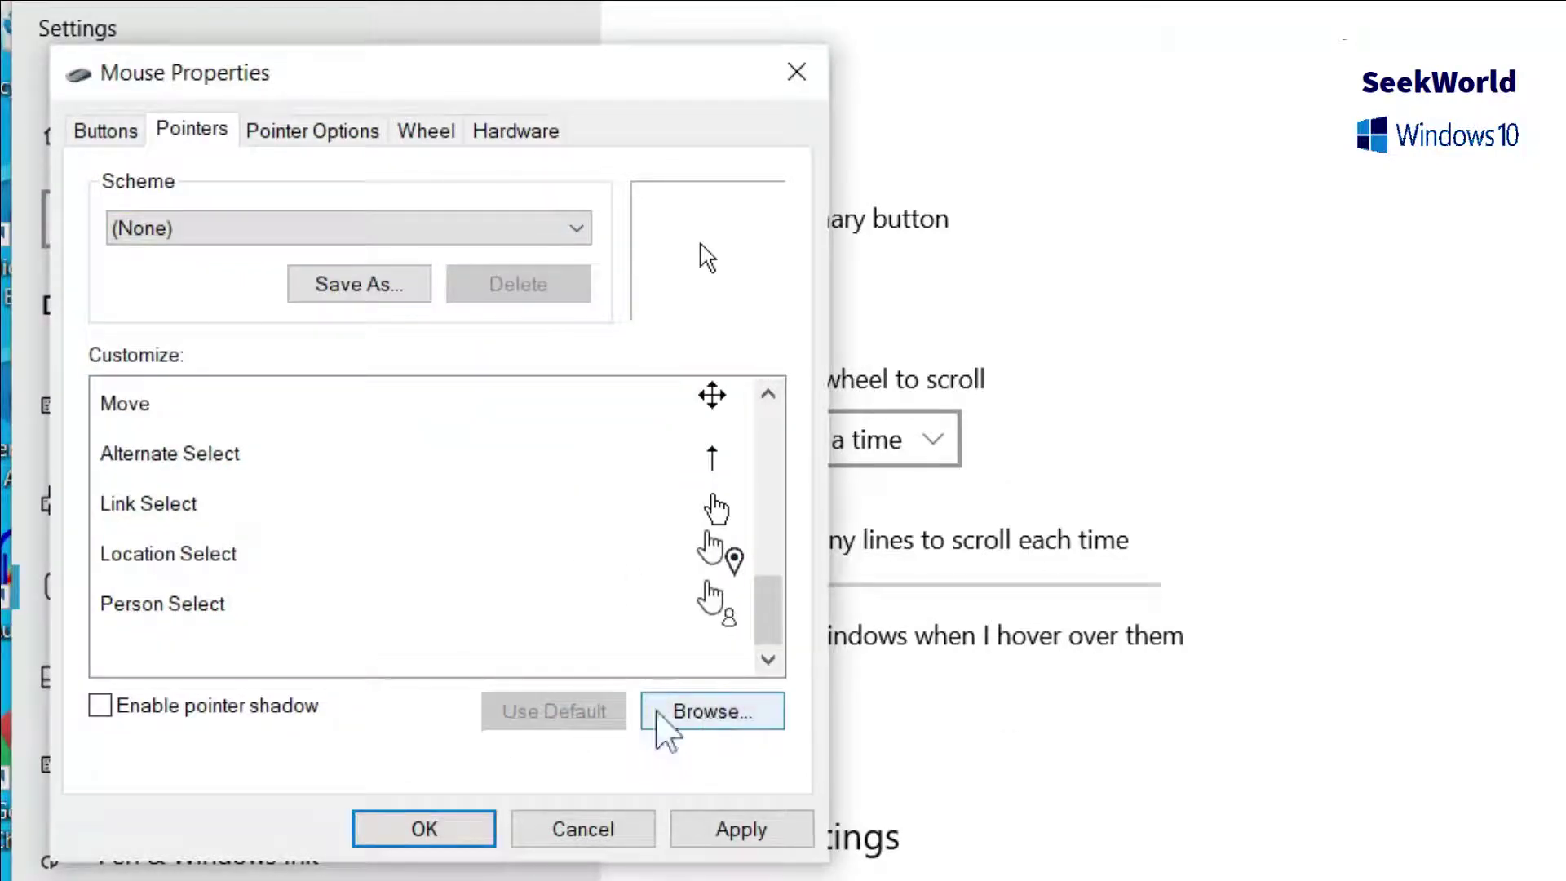
- Browse the Cursors folder sorted by modification date and assign VS Working in Background as the Normal Select pointer
left_click(701, 716)
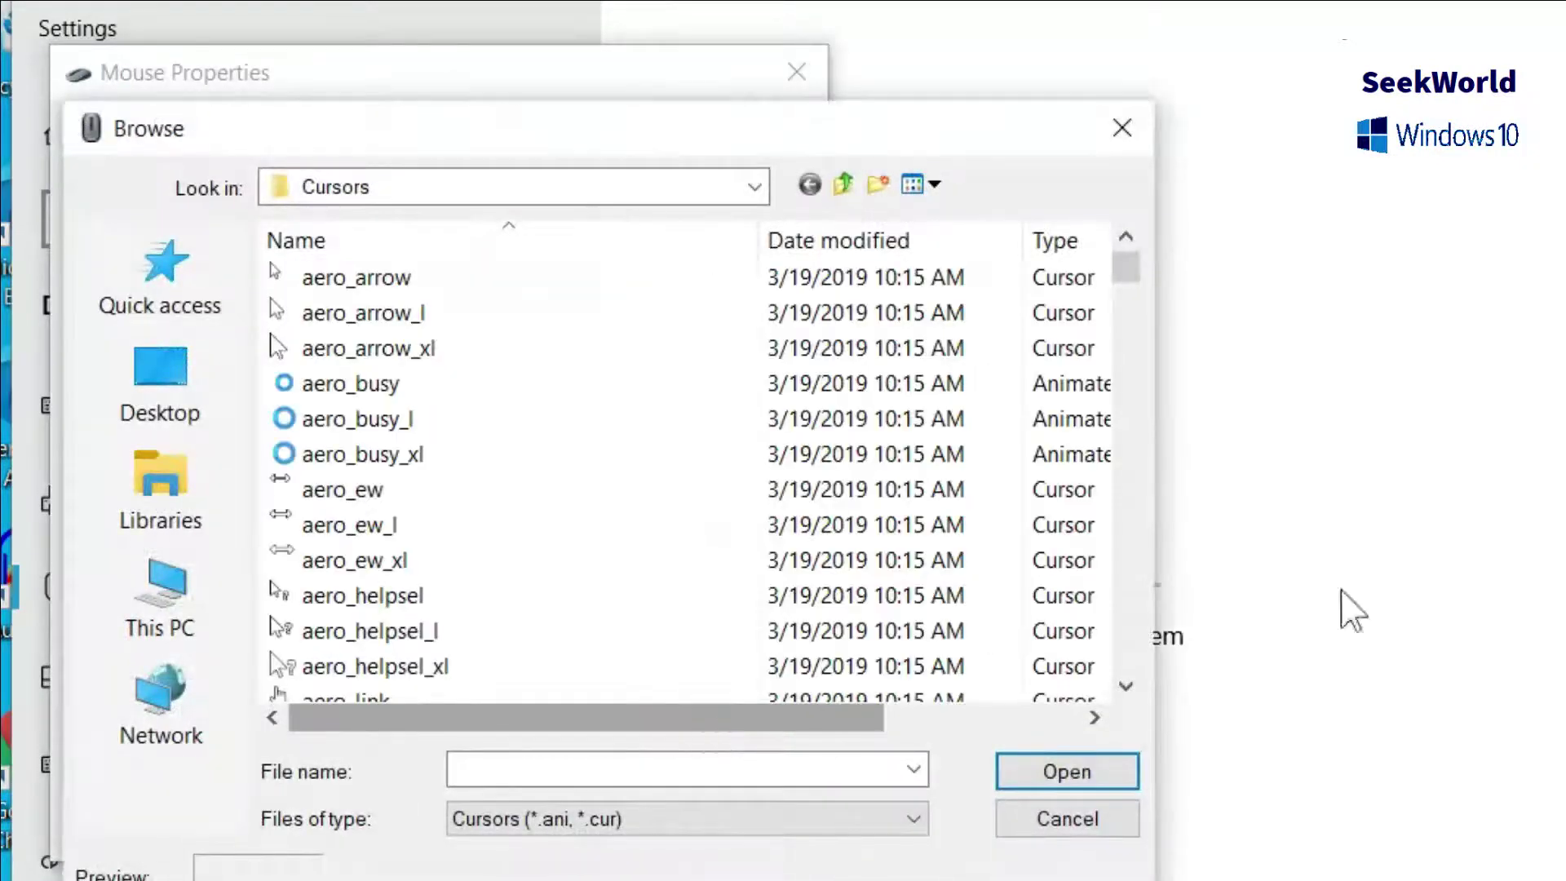
left_click(1135, 479)
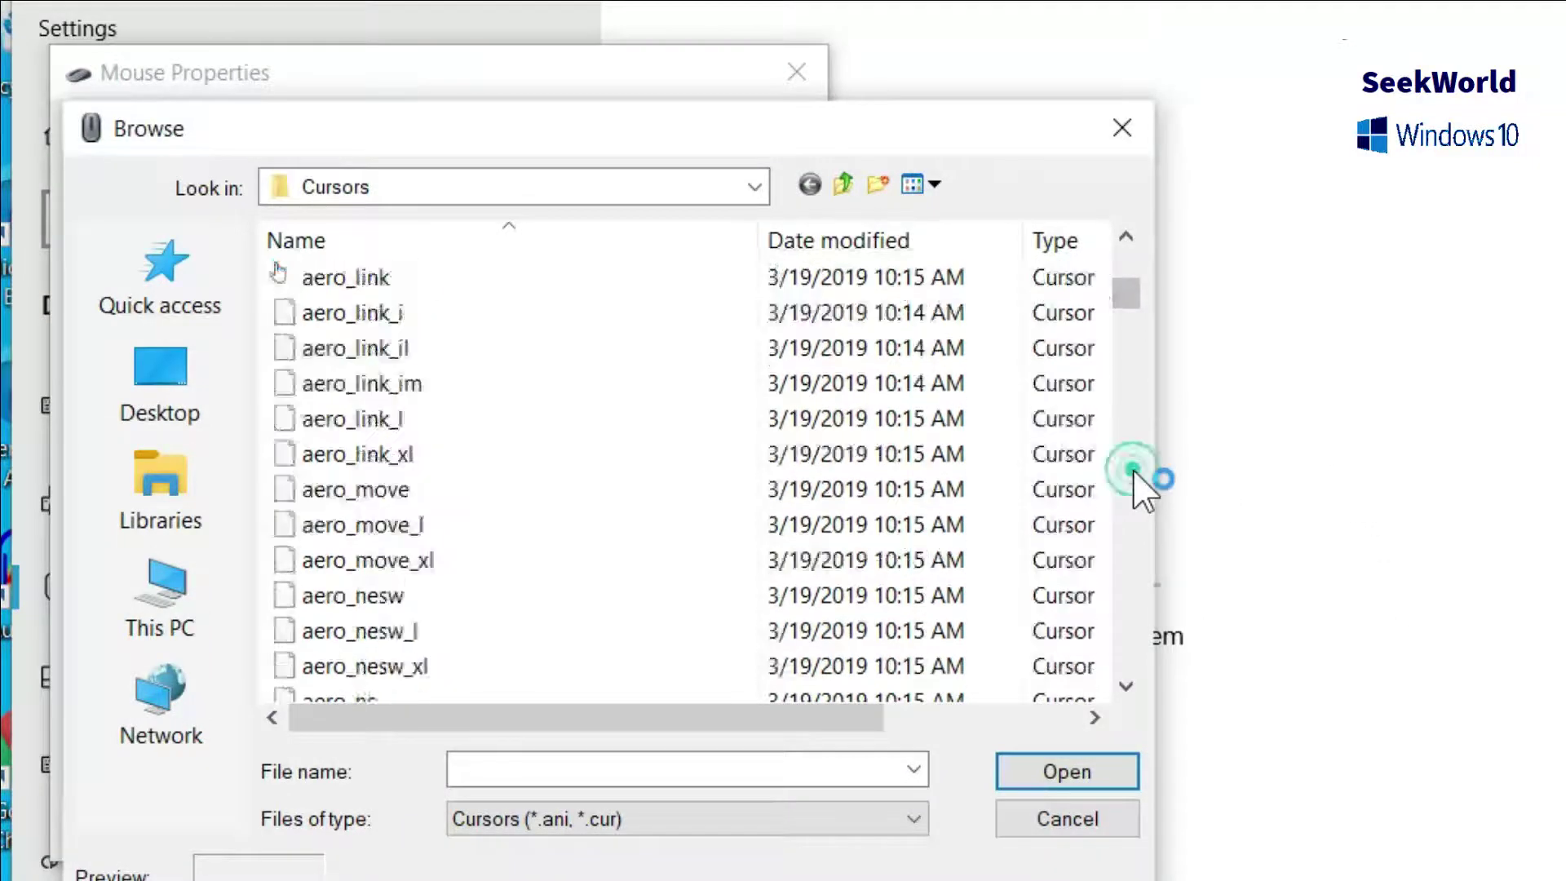
left_click(1135, 480)
left_click(1135, 479)
left_click(1135, 480)
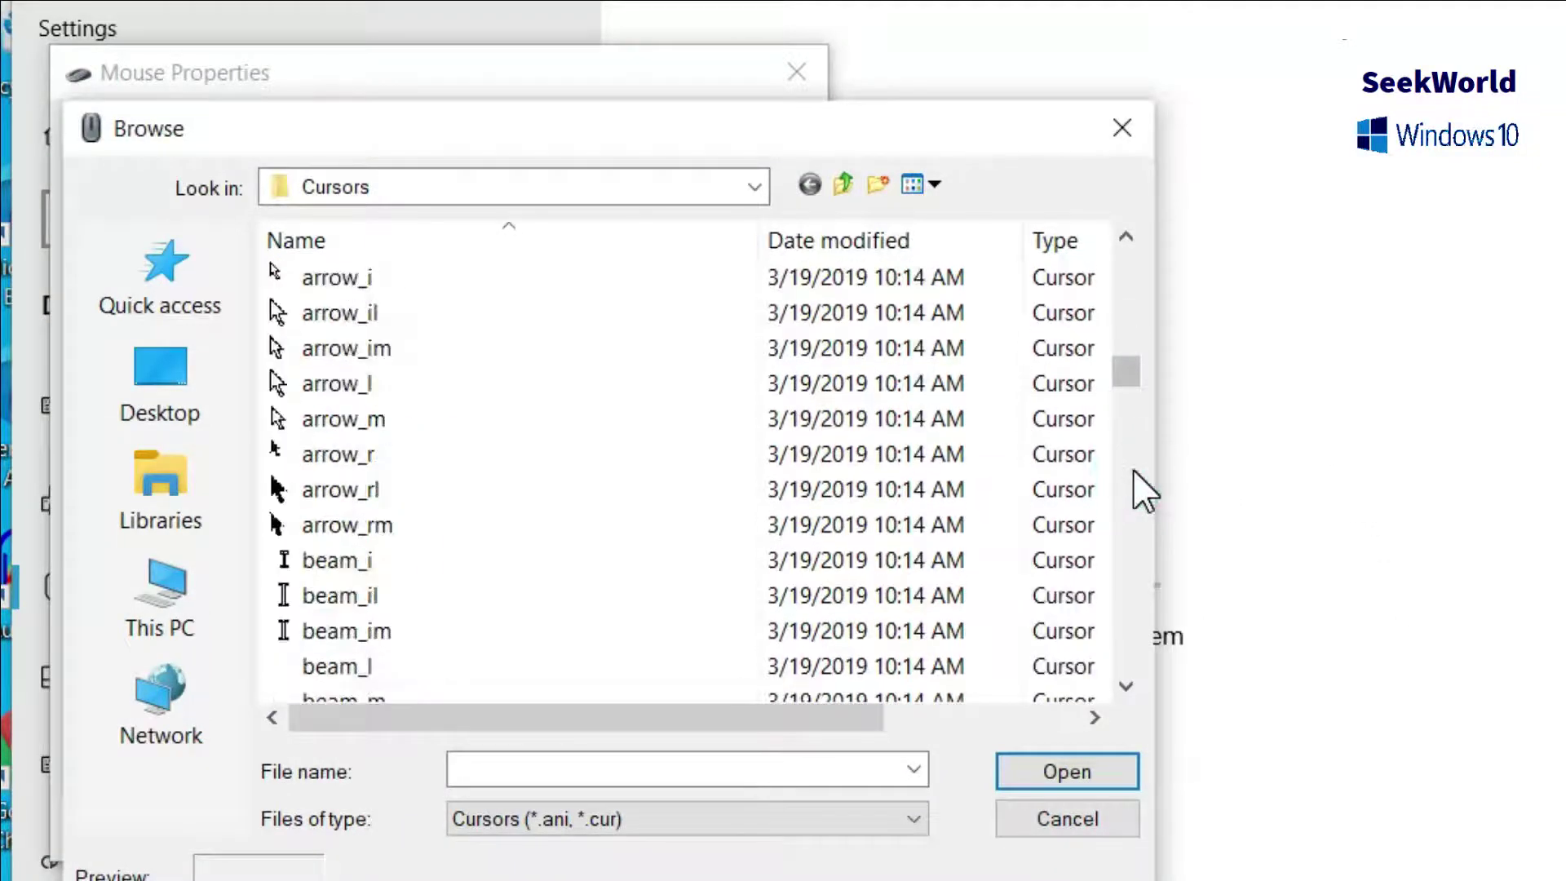
left_click(1134, 480)
left_click(1134, 480)
left_click(1135, 477)
left_click(1135, 478)
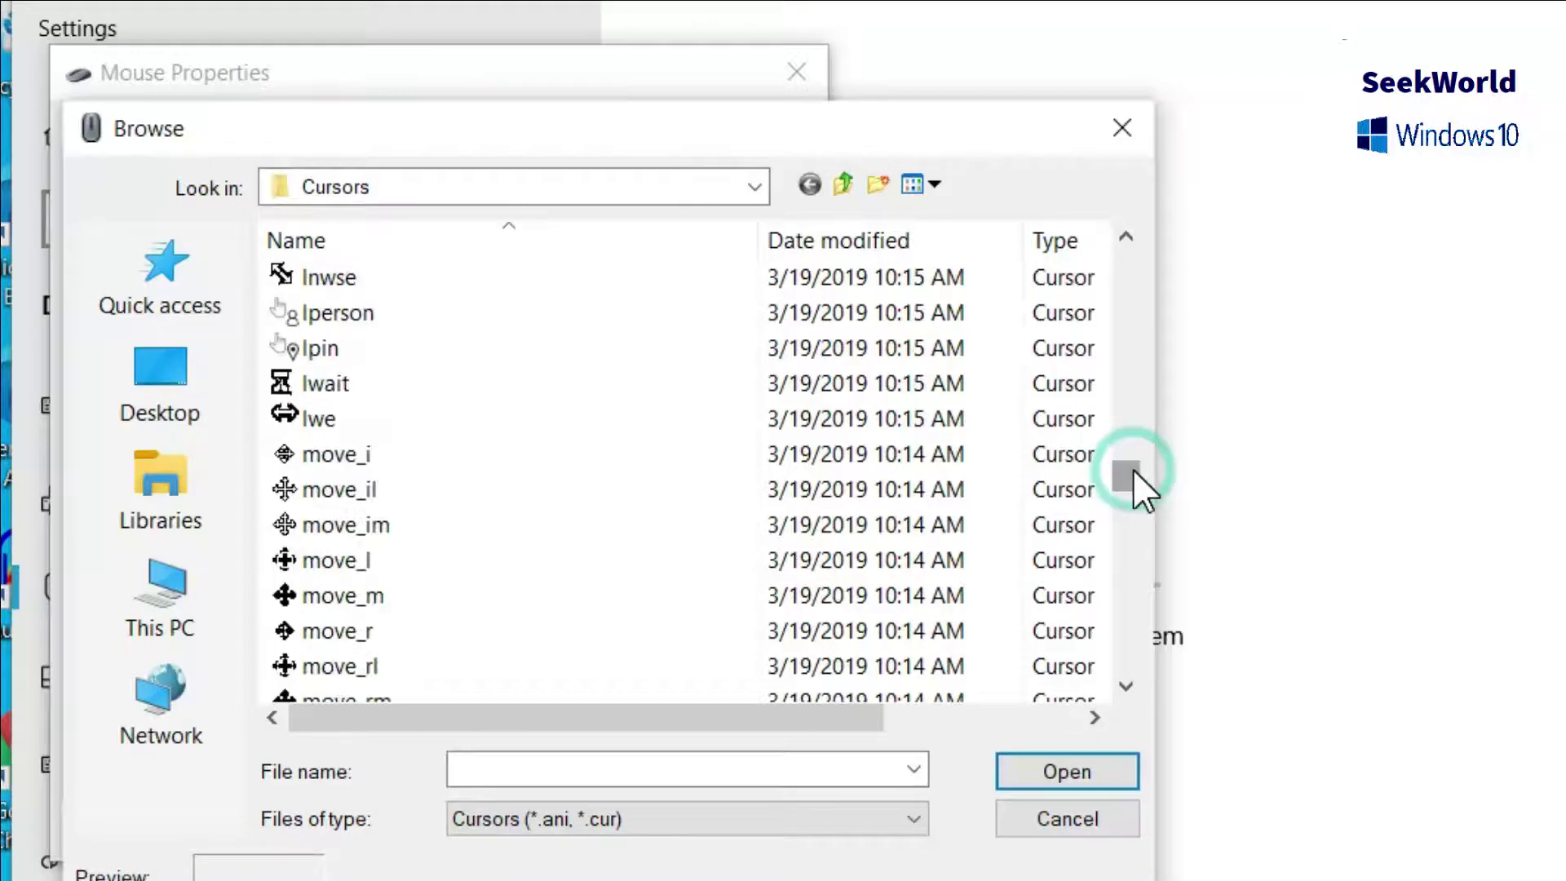
left_click(884, 250)
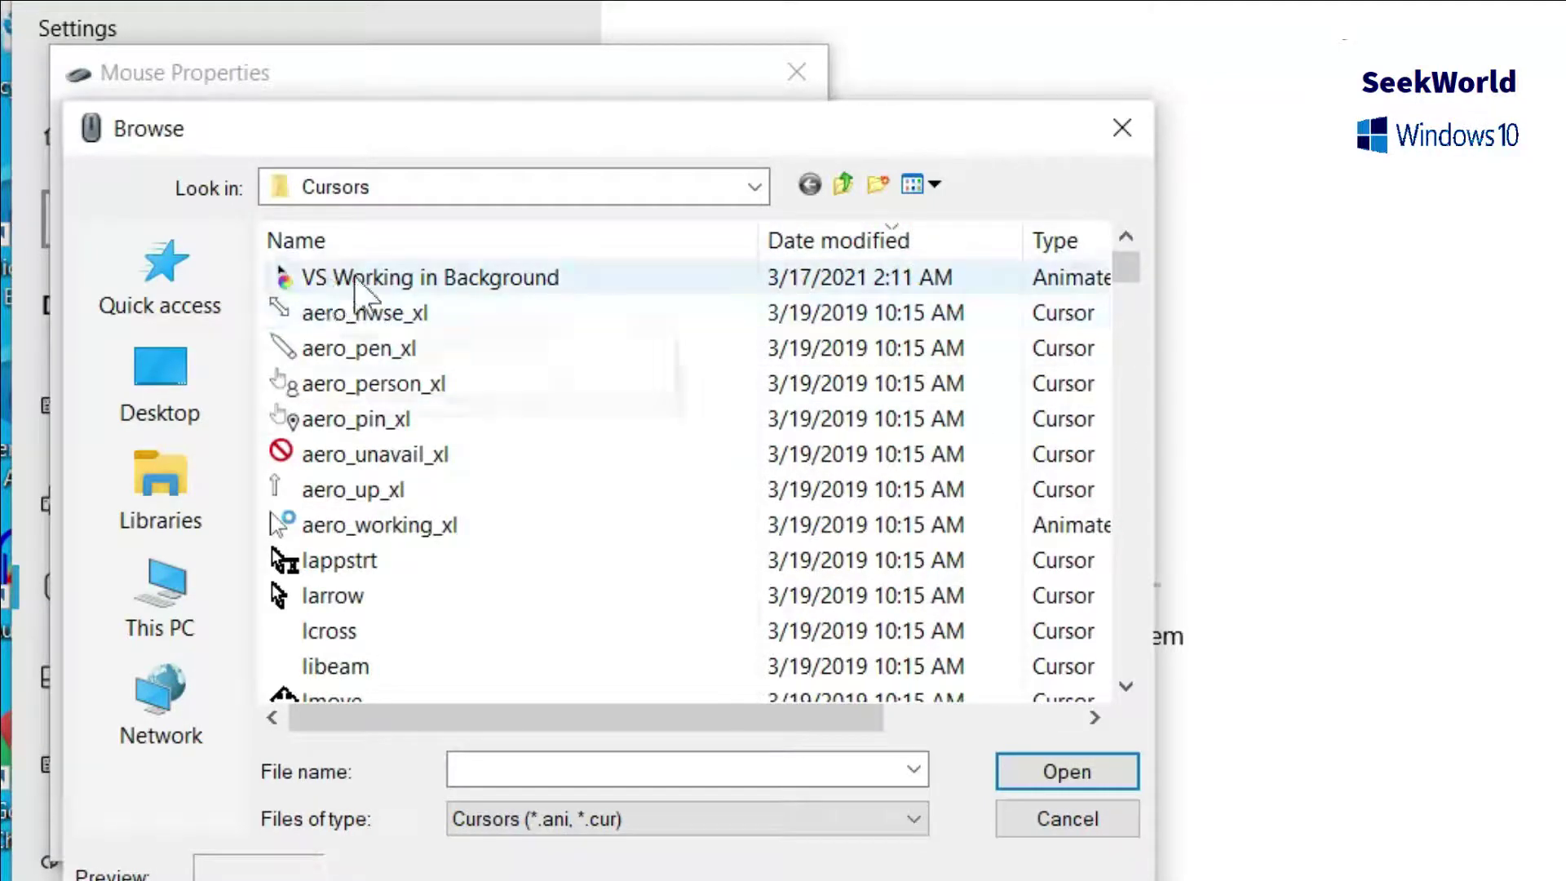
double_click(410, 281)
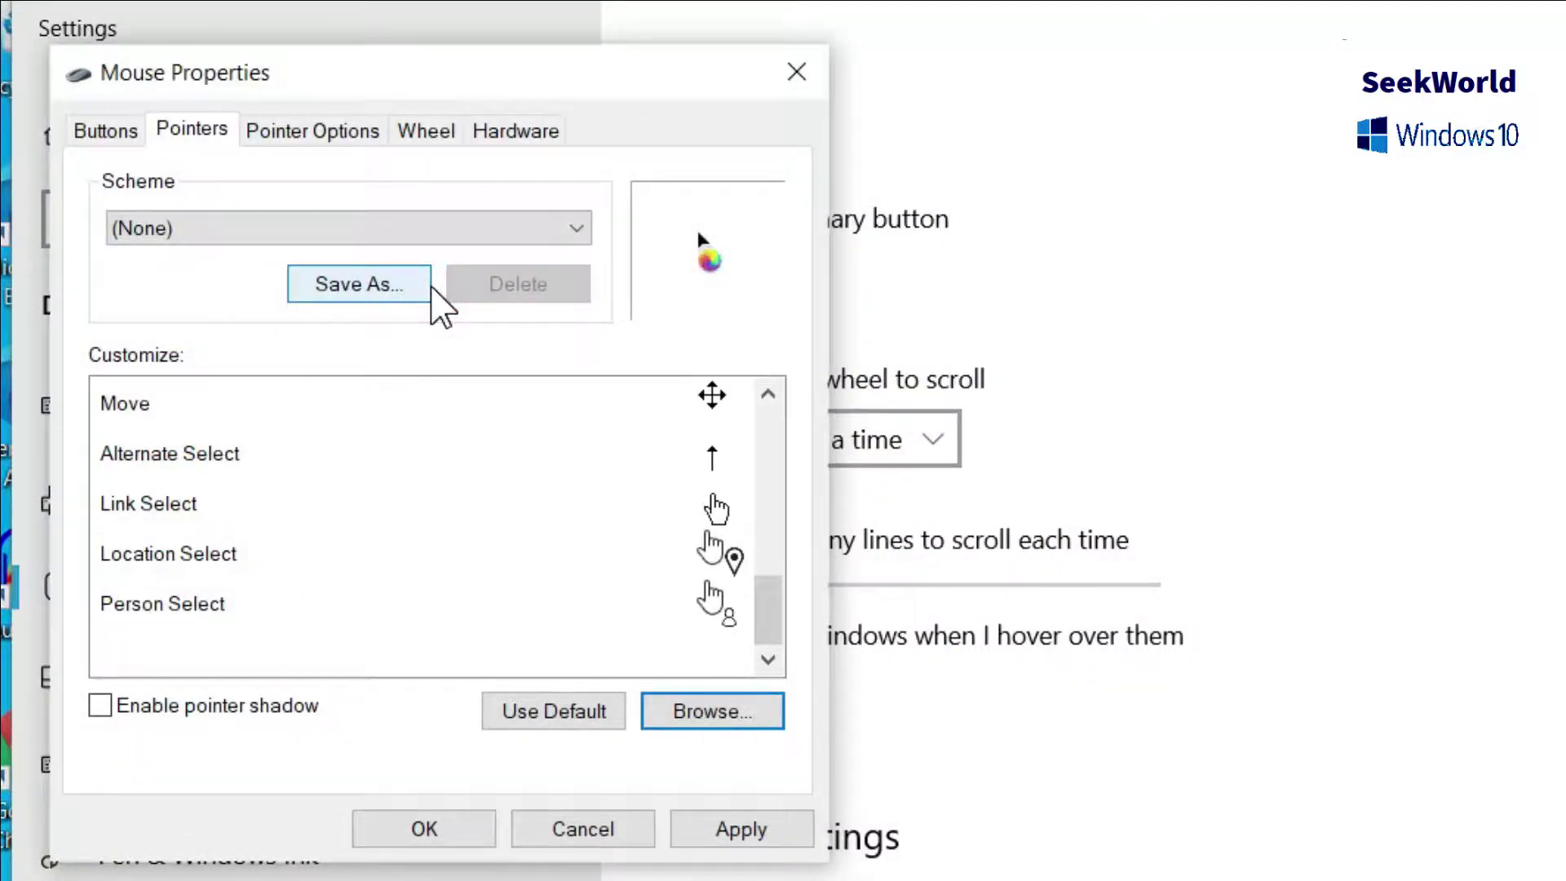
- Save the customized cursor scheme under the name "rainbow pointer"
left_click(335, 282)
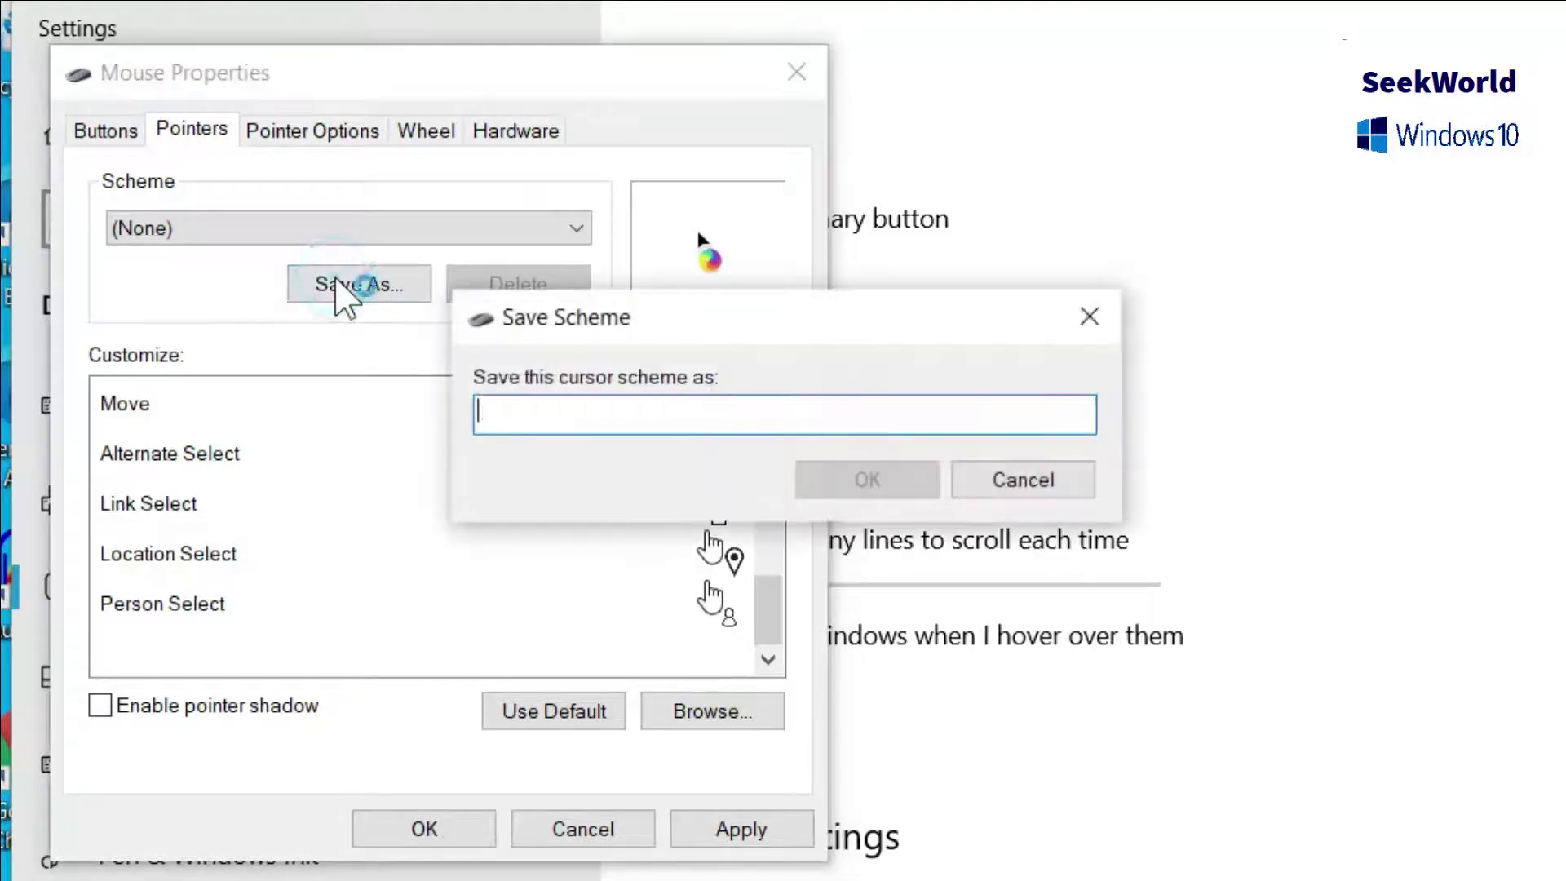
left_click(520, 408)
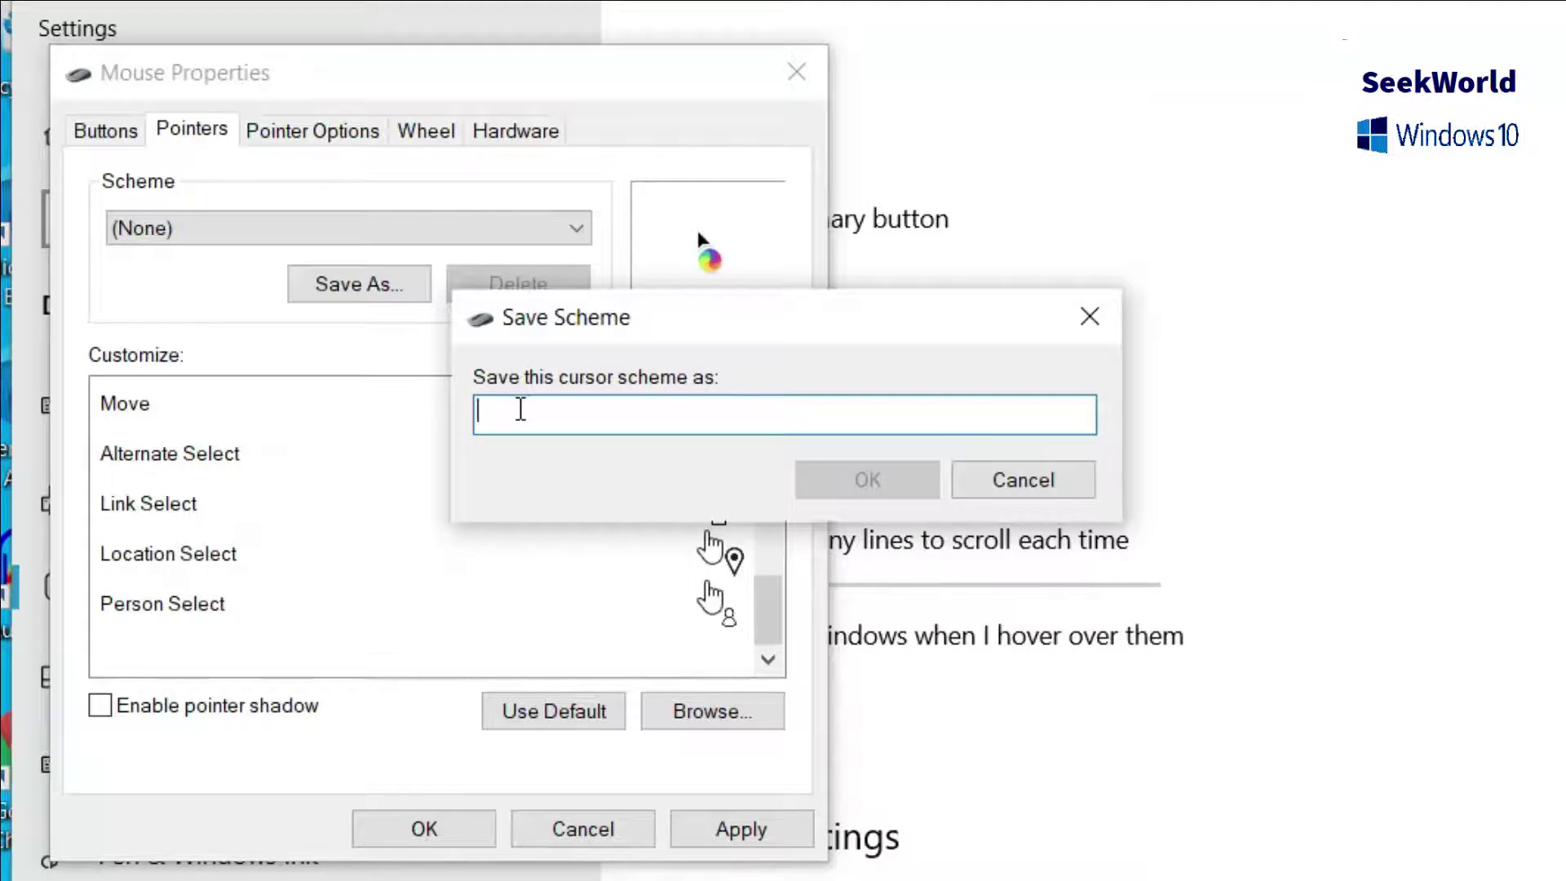
type("rain")
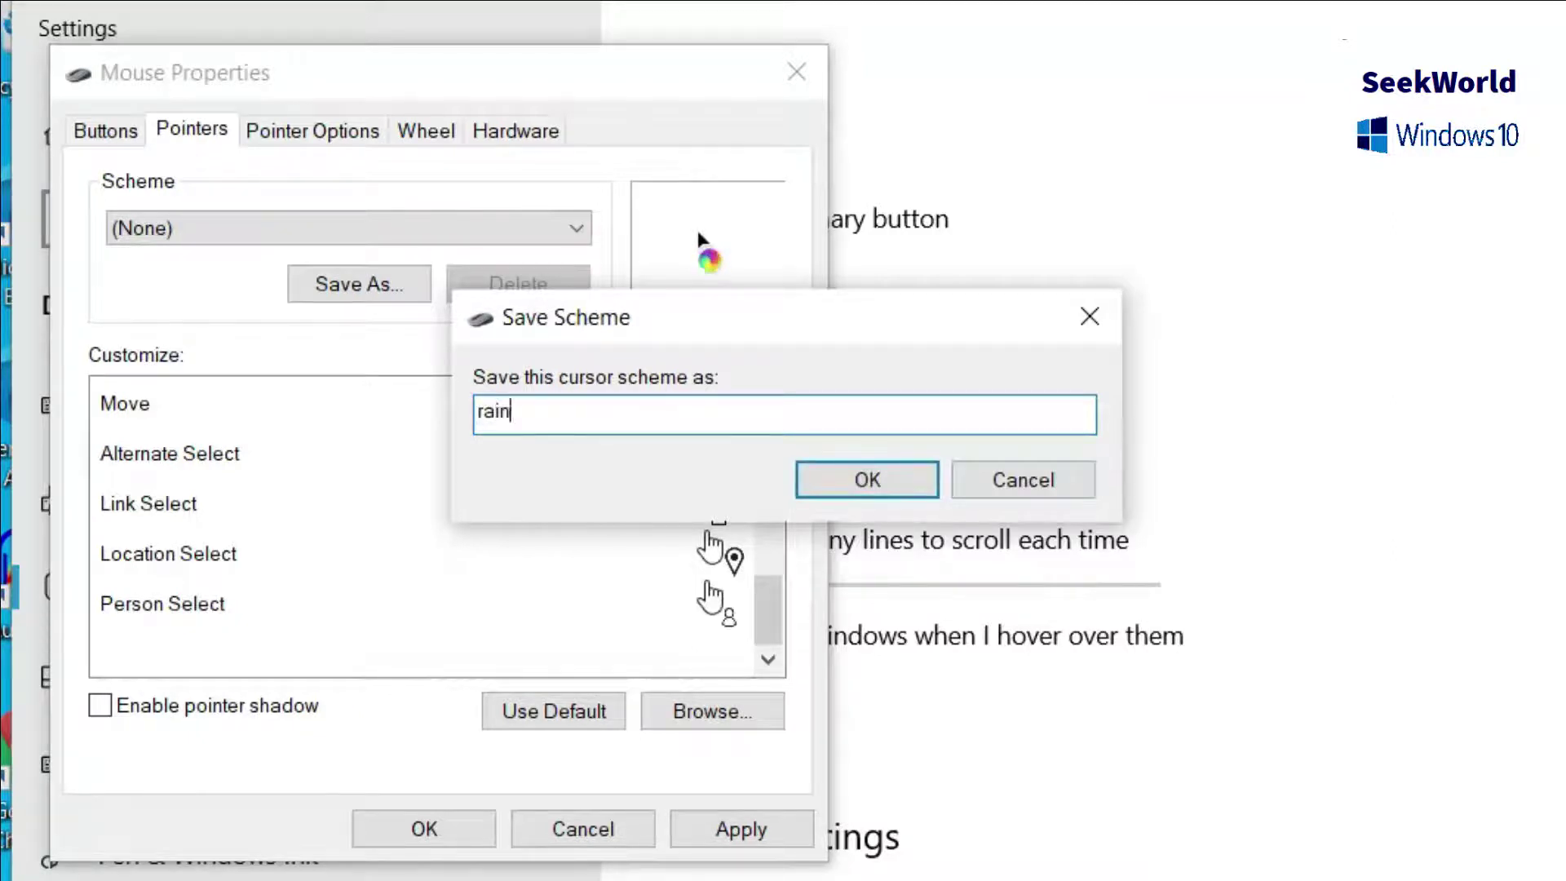
type("bow pointer")
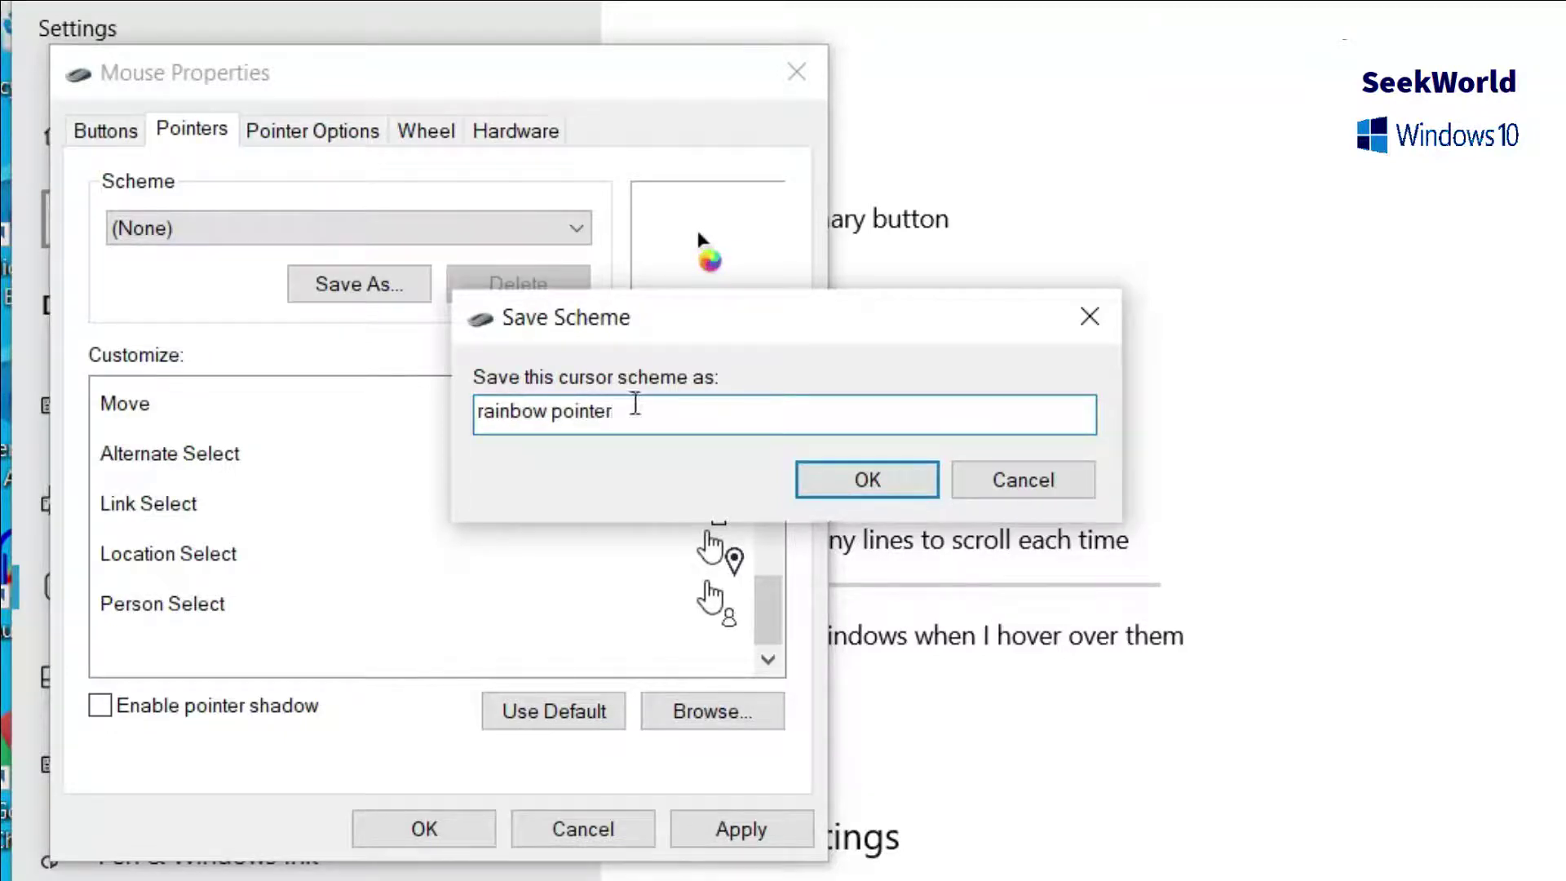
left_click(859, 473)
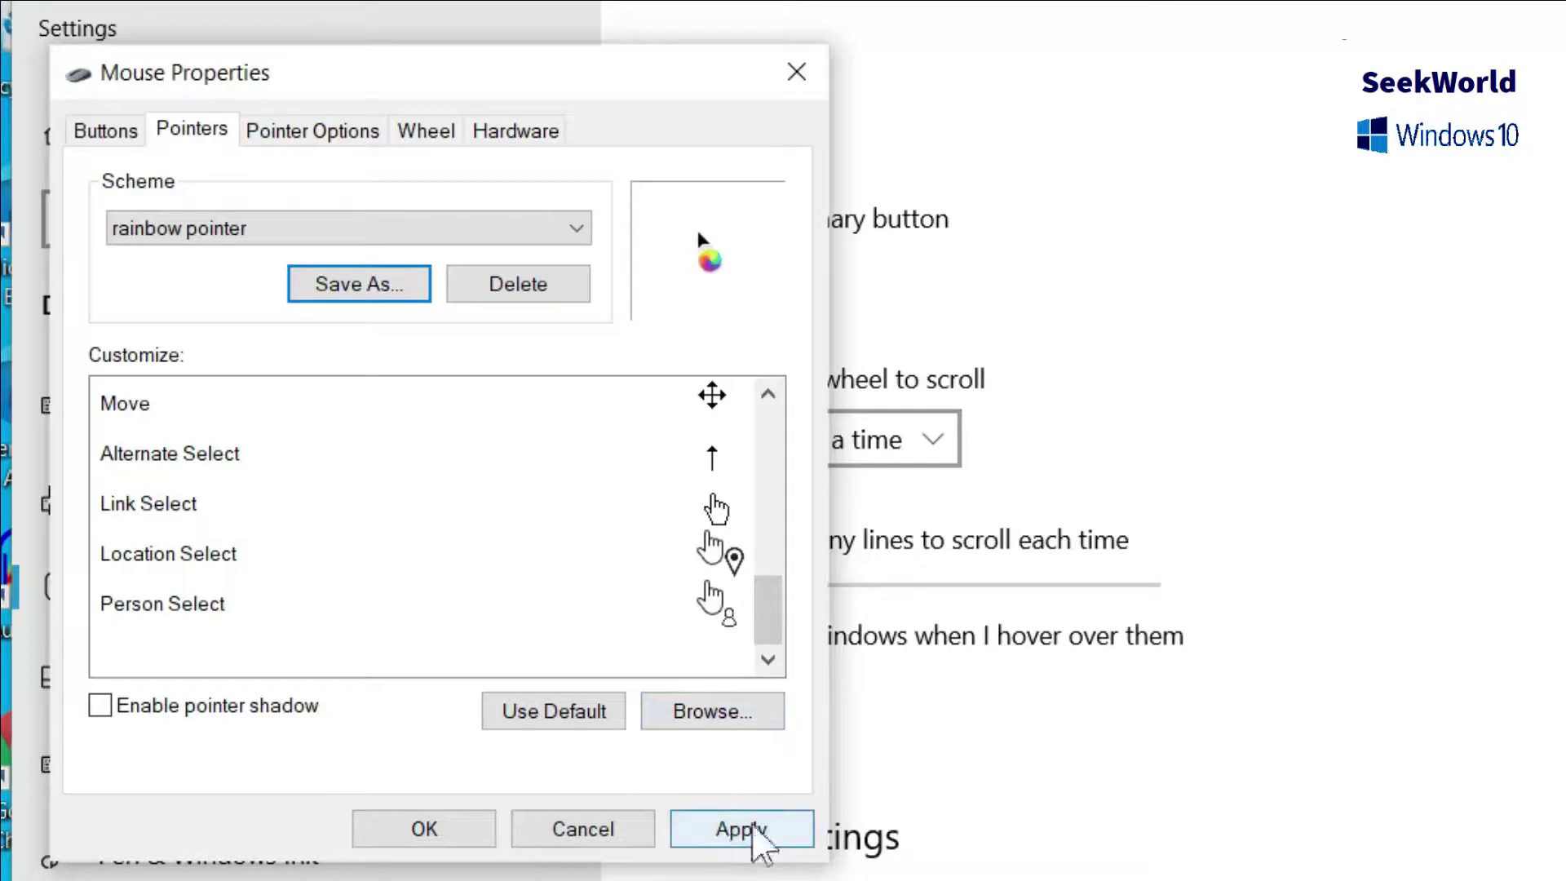
- Apply the rainbow pointer scheme and confirm the mouse properties
left_click_drag(775, 608, 772, 590)
left_click_drag(767, 502, 770, 437)
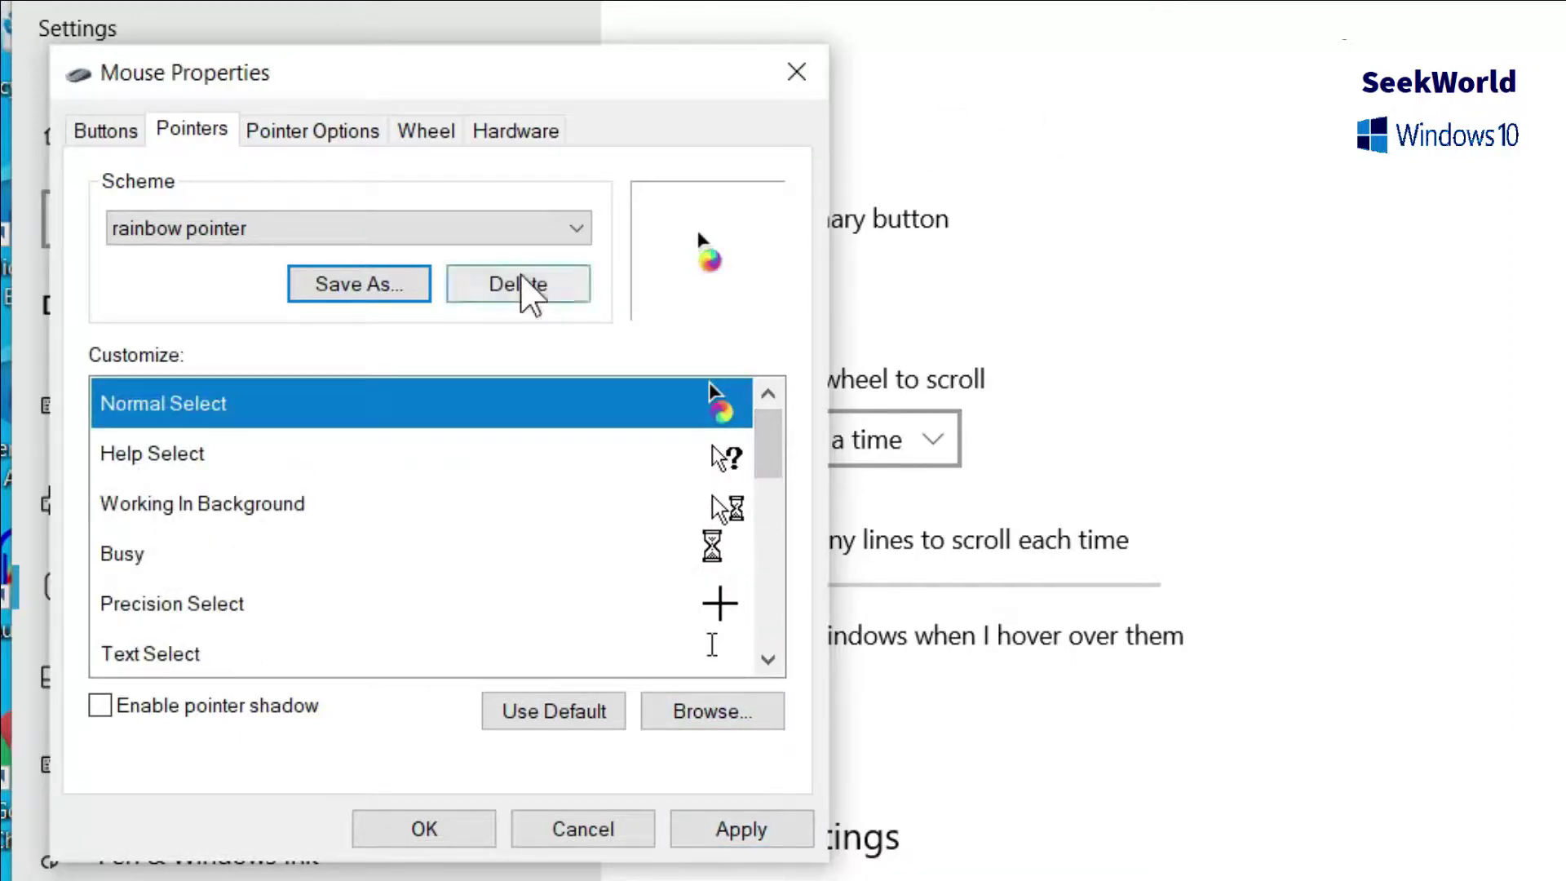
key("alt+a")
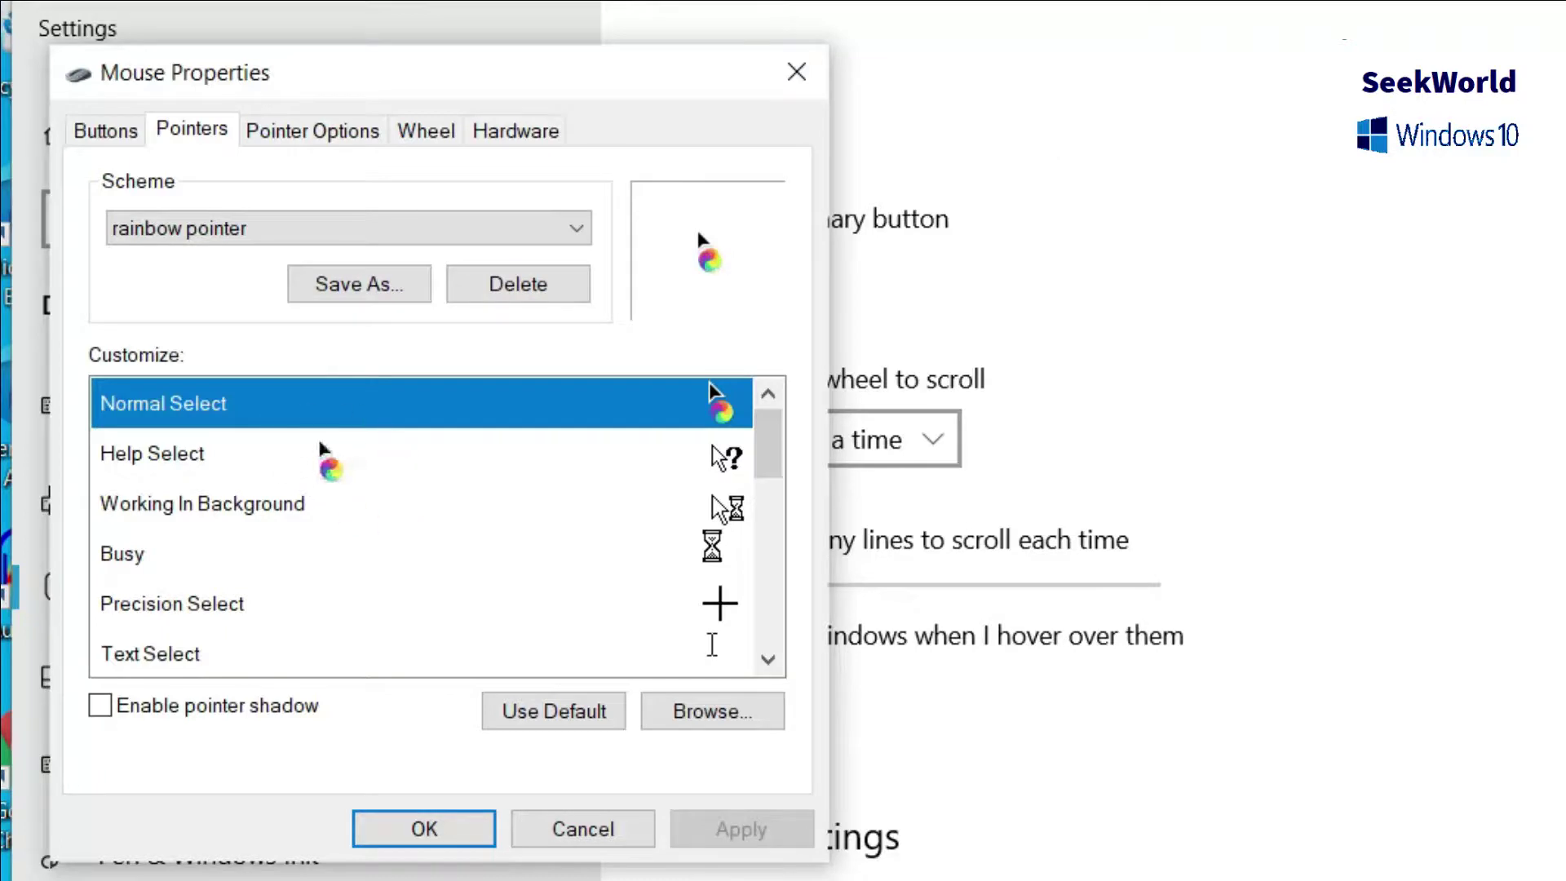
left_click(437, 827)
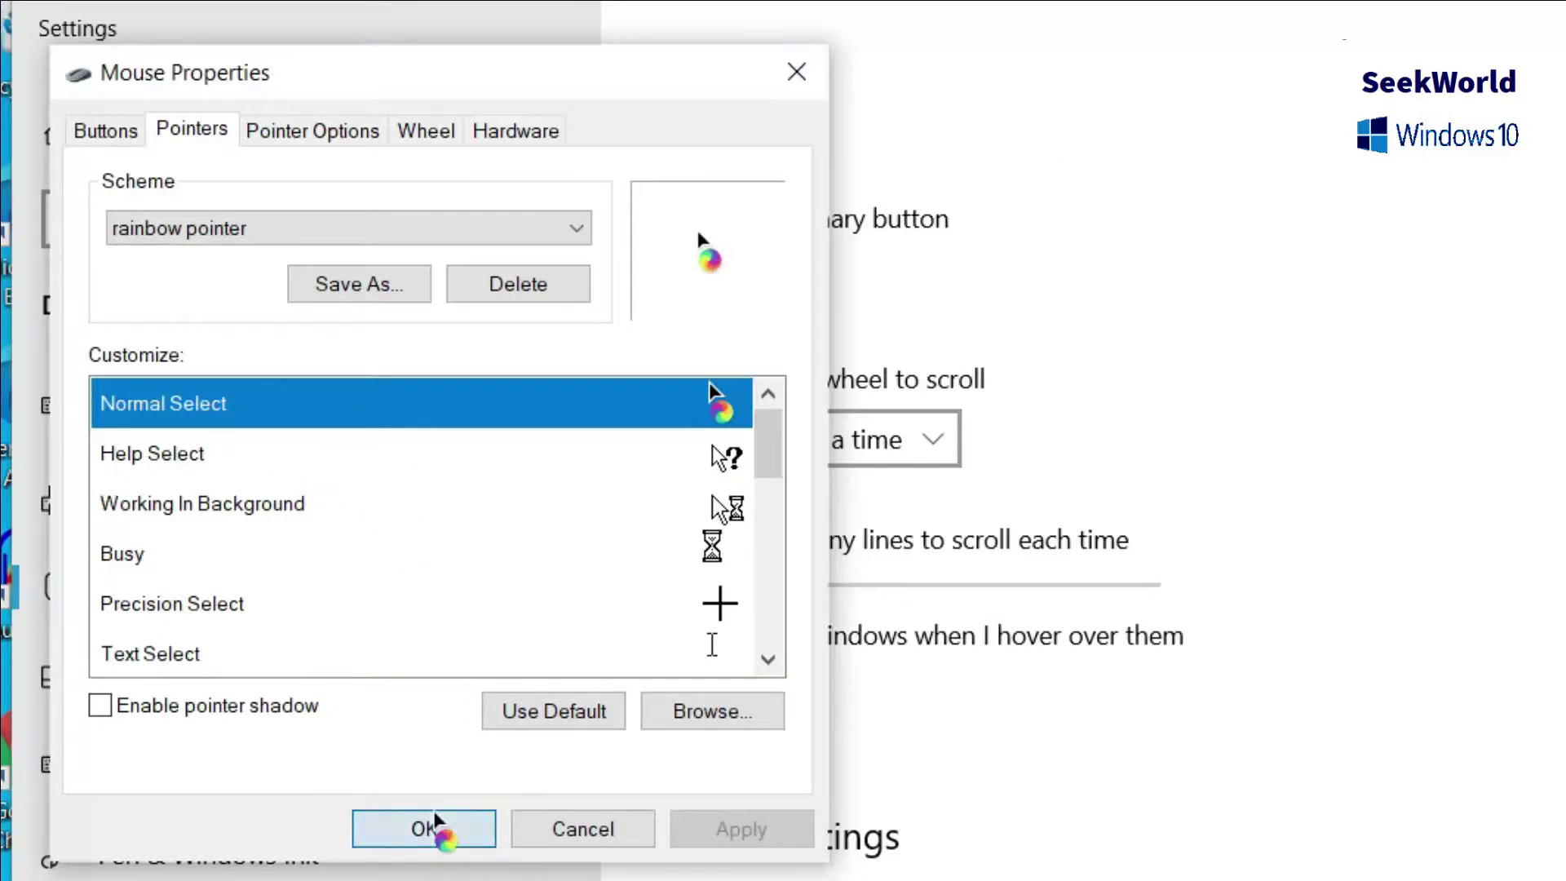